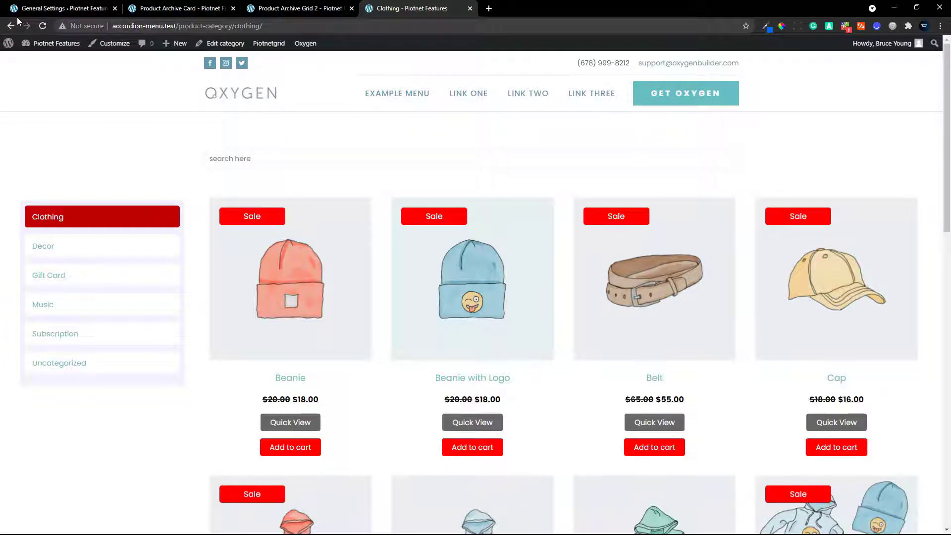
Step: Switch to the Product Archive Grid 2 editor, then go back to the WordPress admin Grids list
scroll(405, 344, down, 3)
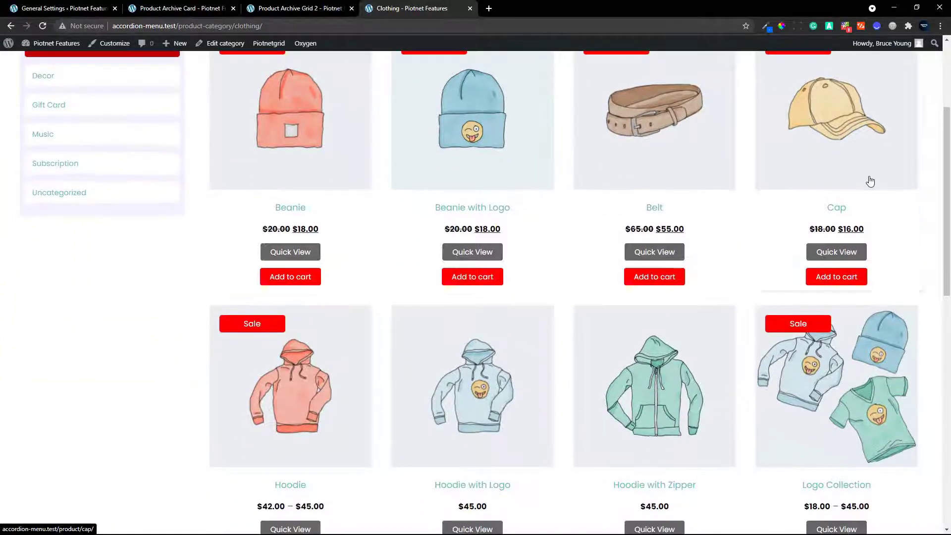
drag(946, 225, 914, 185)
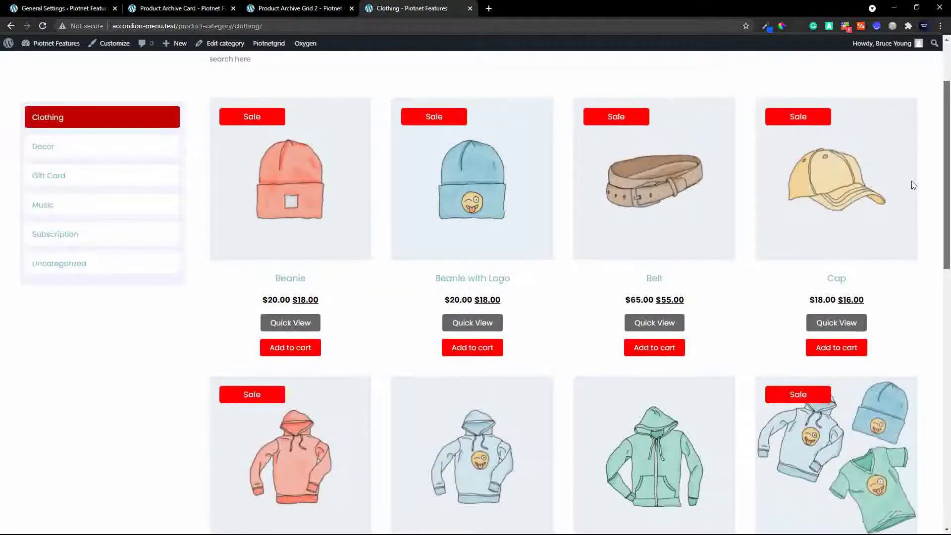
scroll(910, 193, down, 4)
scroll(913, 252, up, 4)
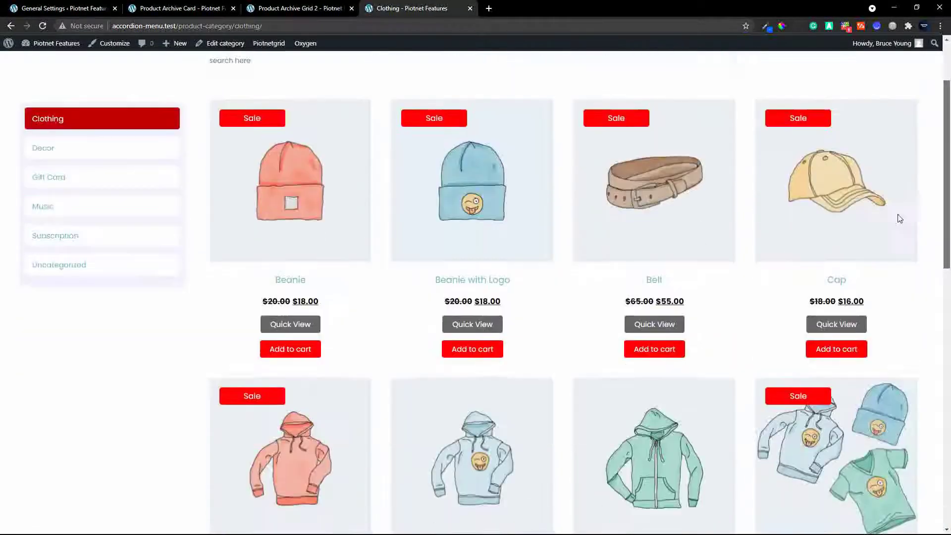
scroll(900, 218, down, 8)
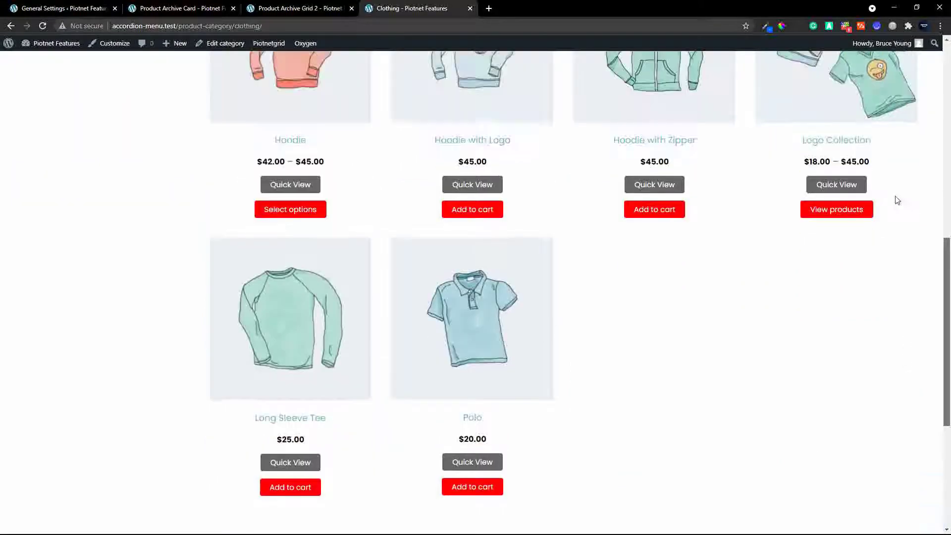
scroll(891, 164, up, 10)
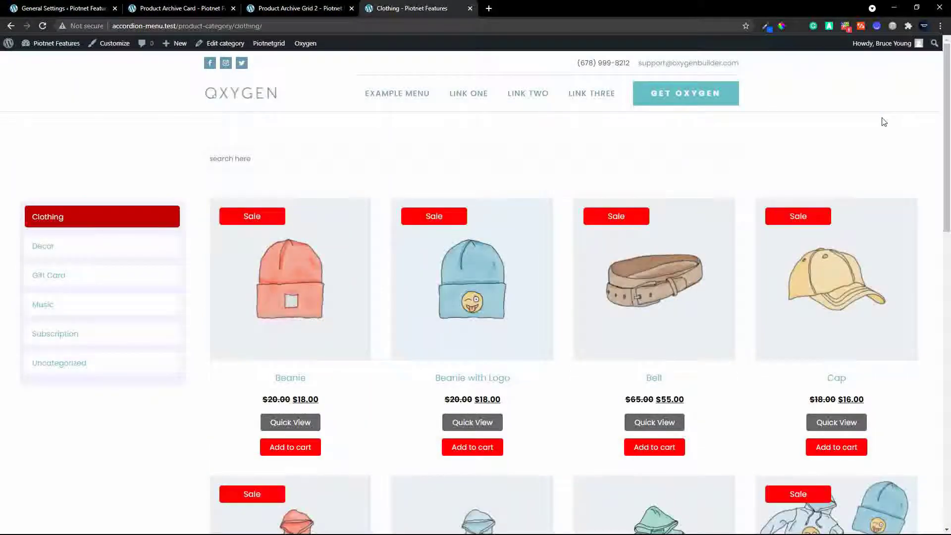
click(301, 10)
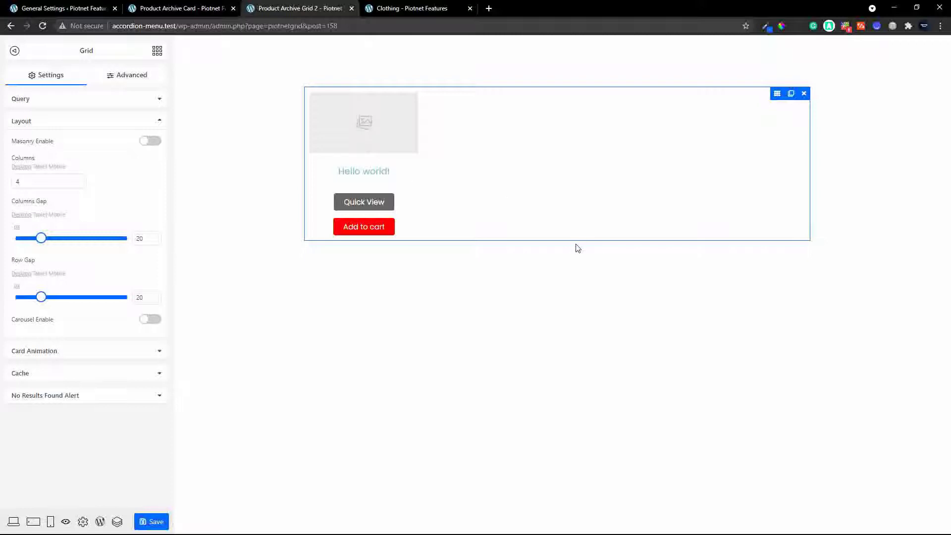
click(157, 53)
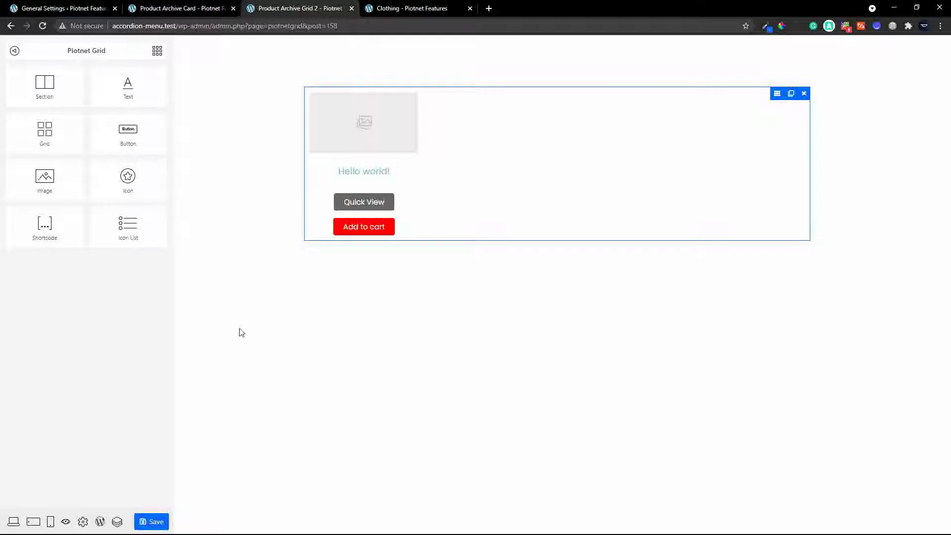
click(100, 522)
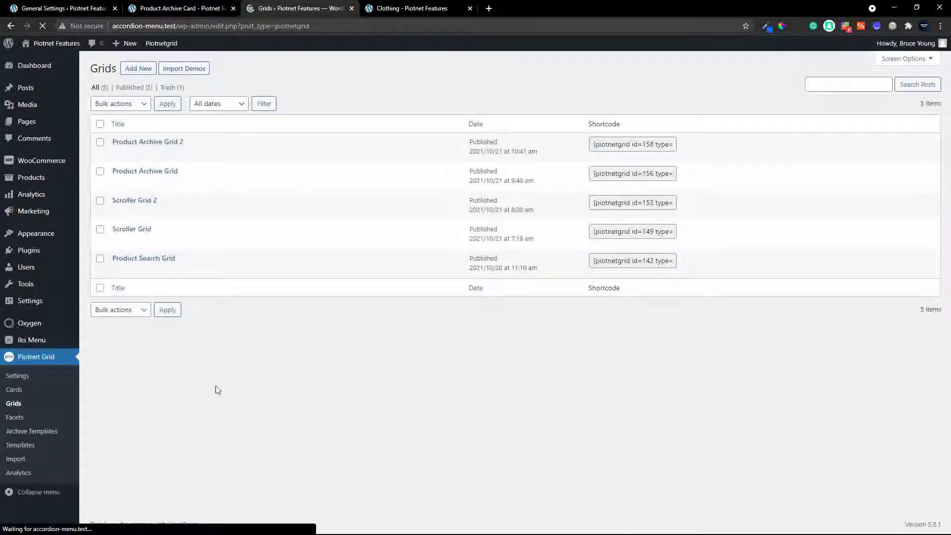
Step: Create a new facet titled 'Product Archive Pagination' and publish it
click(16, 419)
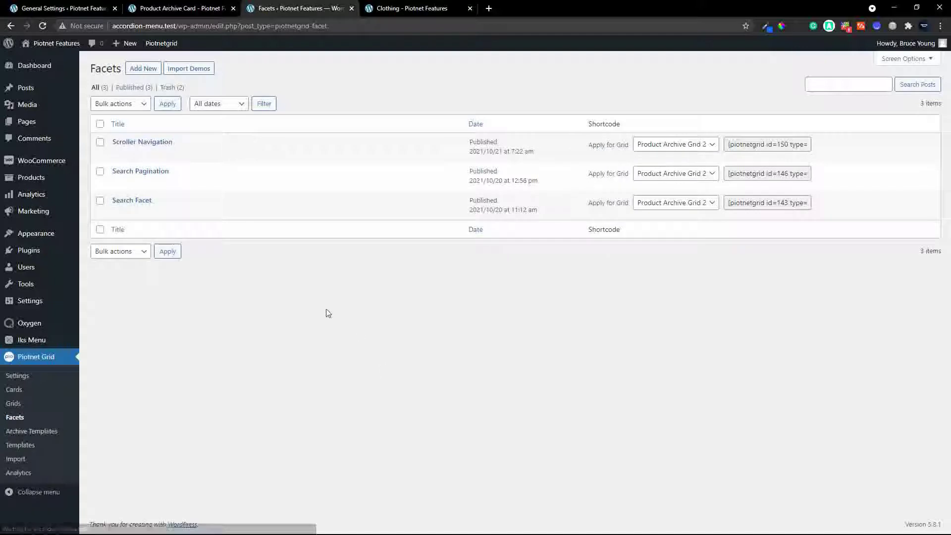
click(148, 72)
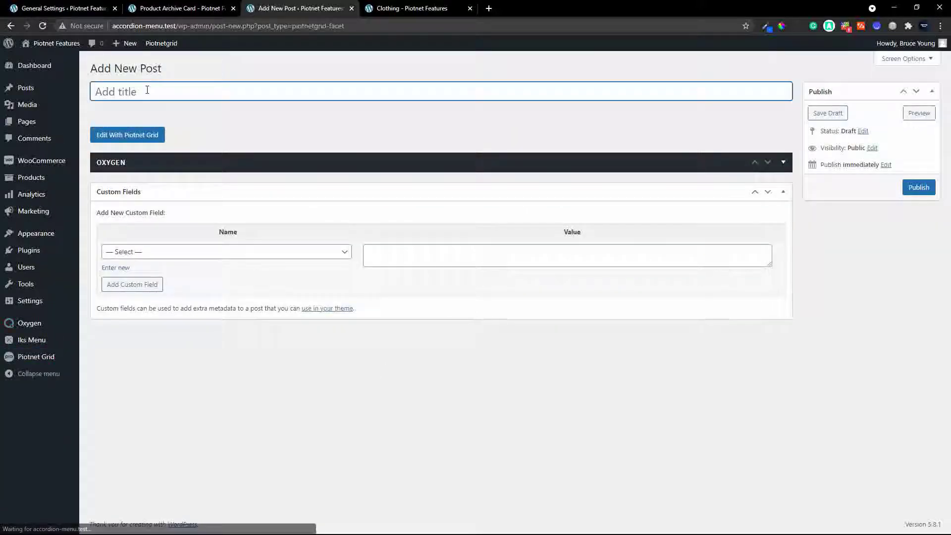
text(Product )
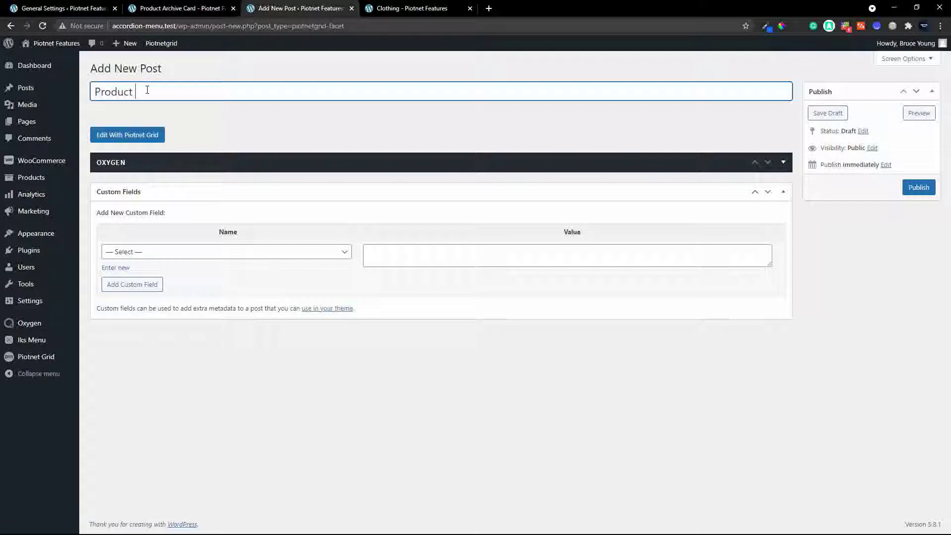
text(Archive Pagination)
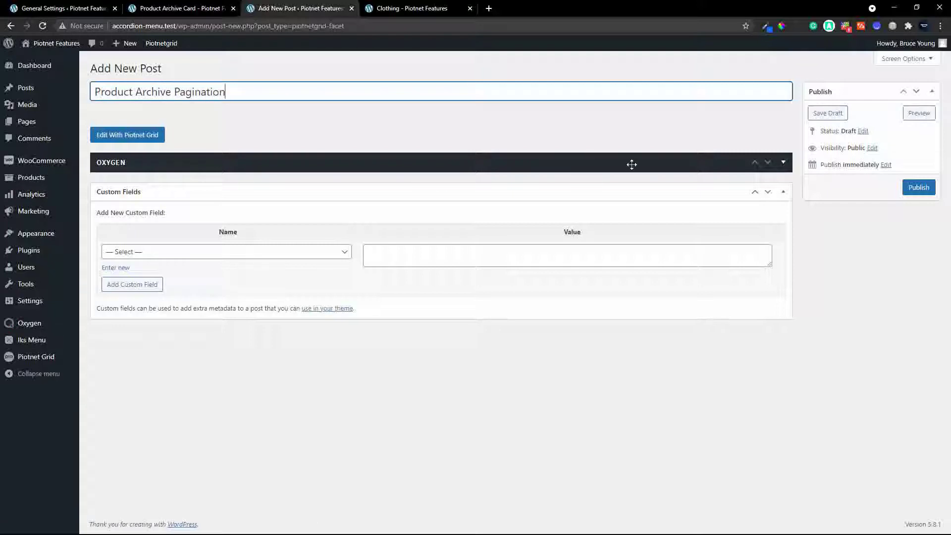
click(916, 191)
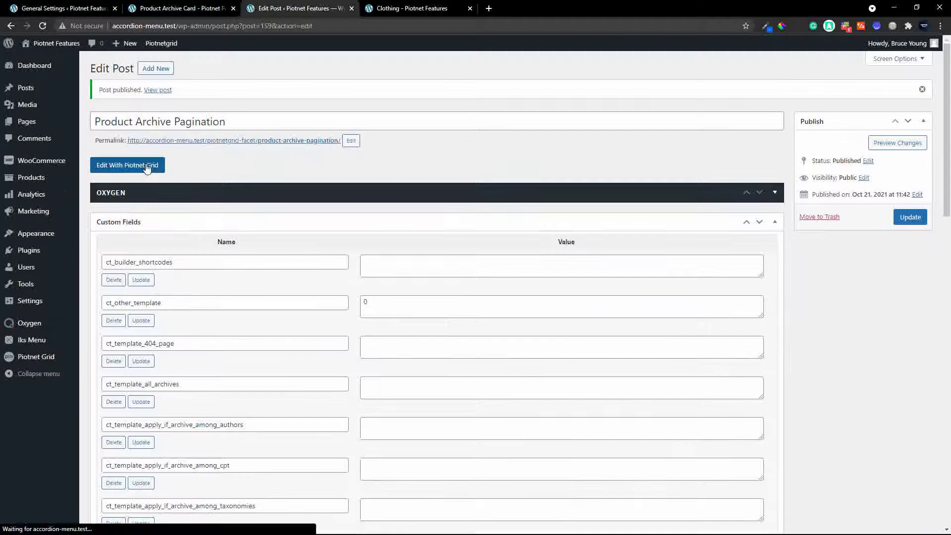
Step: Add a Facet widget to the pagination facet's layout and set its Facet Action to Load
click(147, 166)
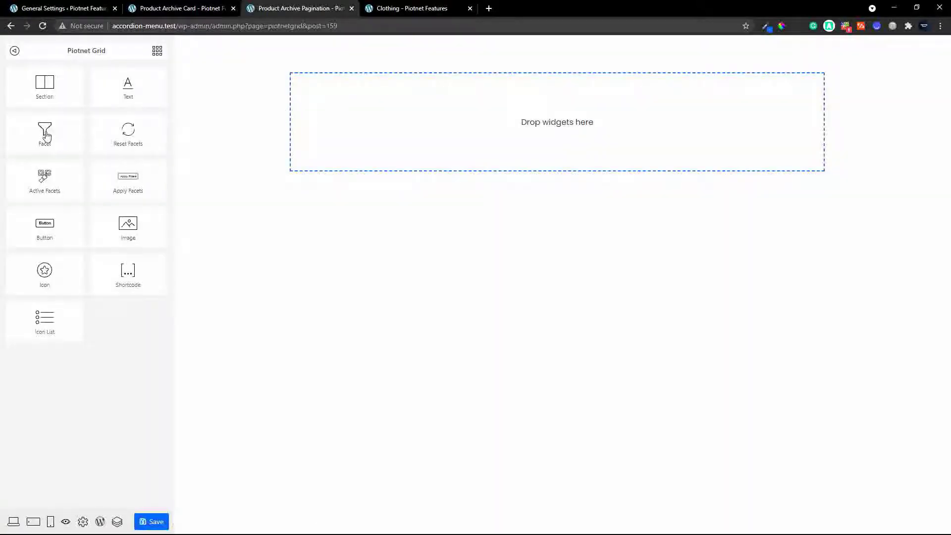
drag(44, 132, 535, 104)
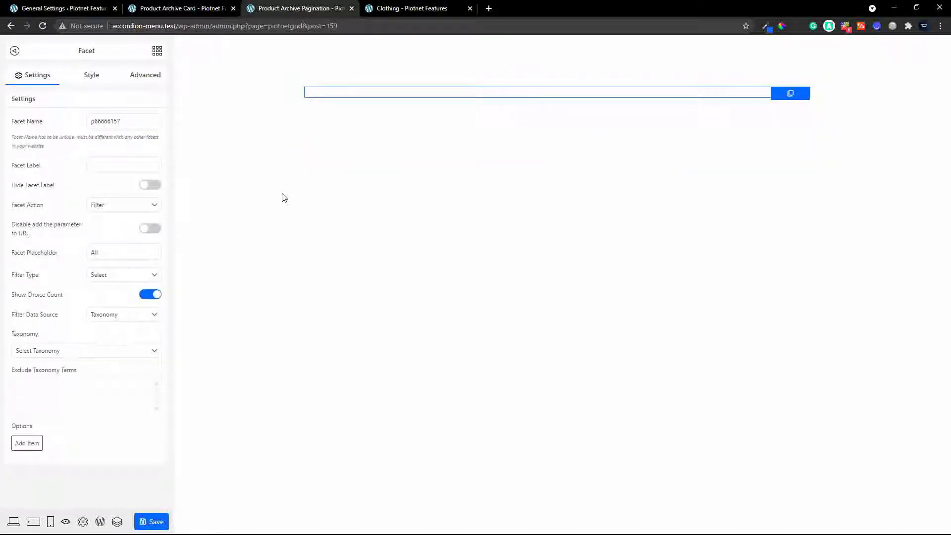
click(154, 281)
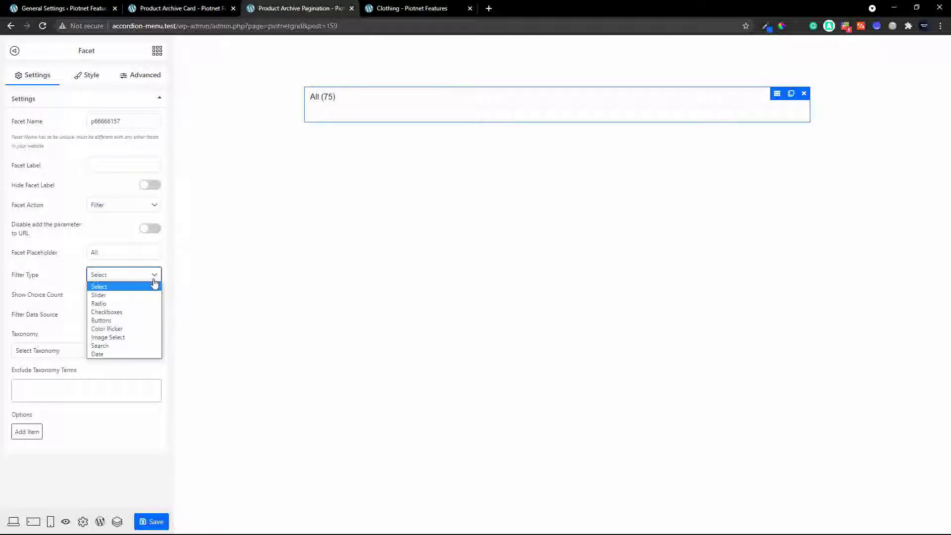
click(152, 208)
click(151, 208)
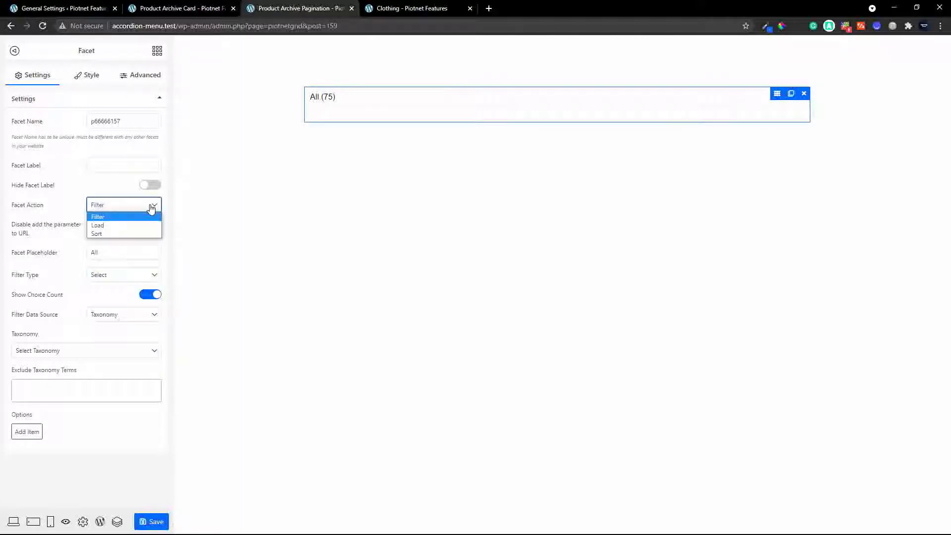
click(130, 225)
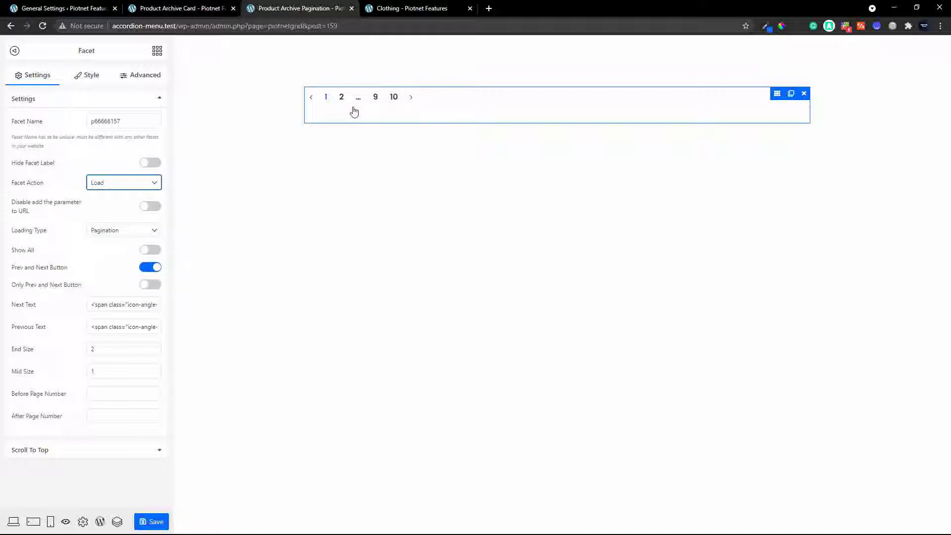
click(436, 96)
Step: Set the Facet Pagination Align Items style to Center
click(91, 85)
click(94, 104)
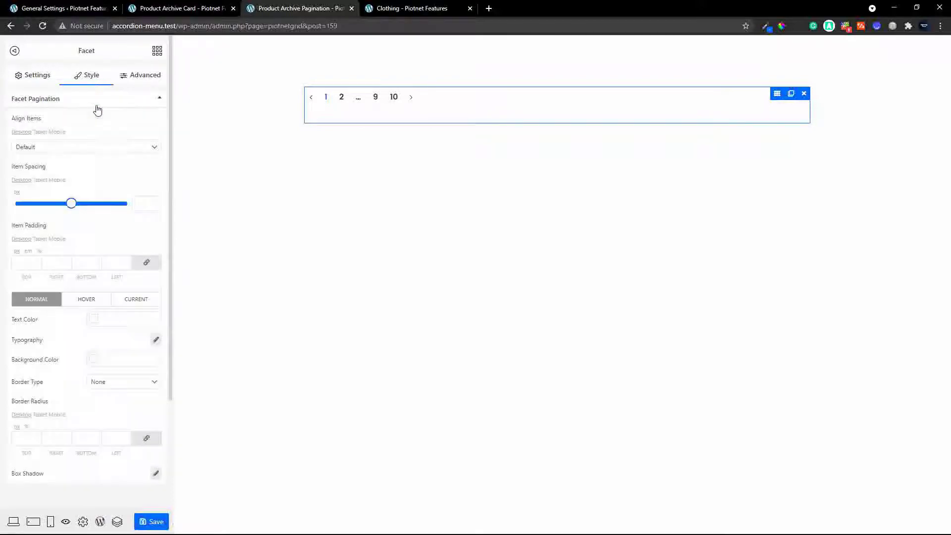
click(91, 150)
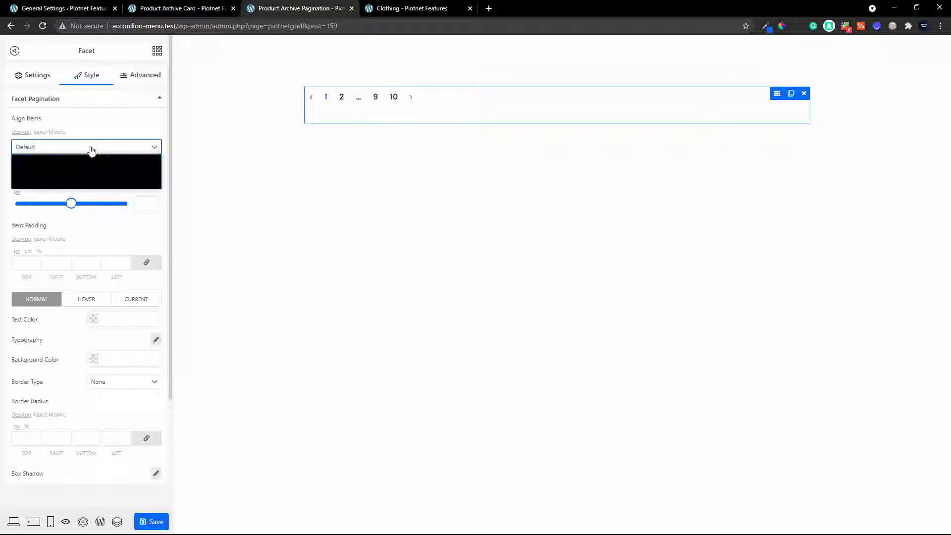
click(82, 179)
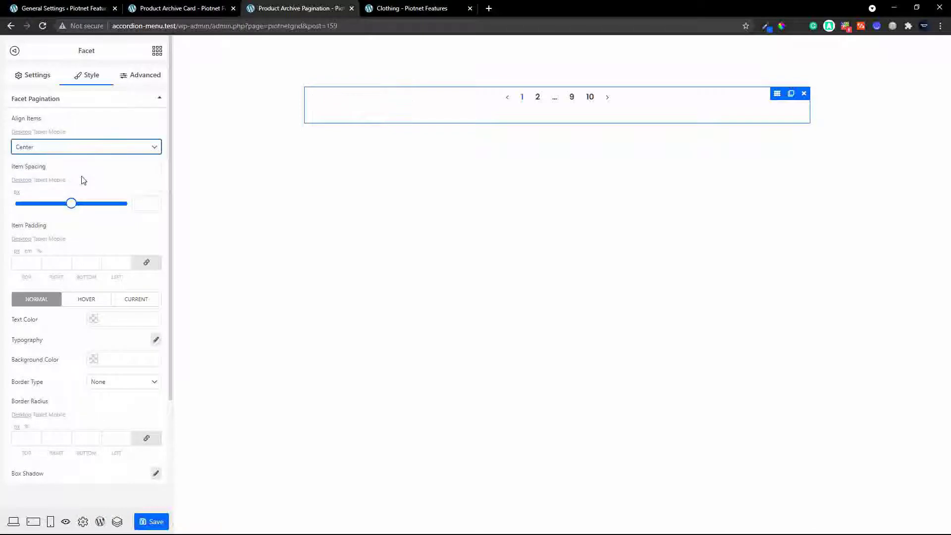
scroll(88, 255, down, 3)
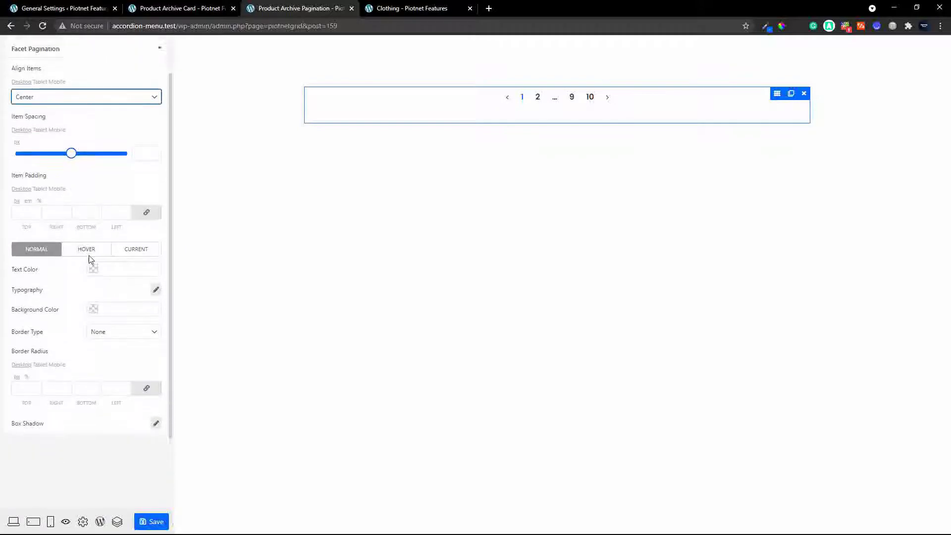
scroll(89, 256, up, 3)
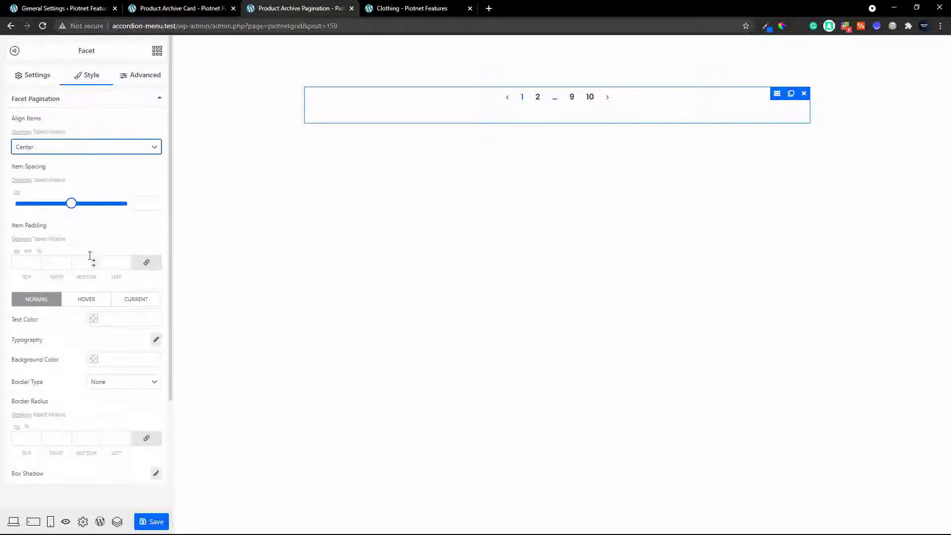
click(39, 78)
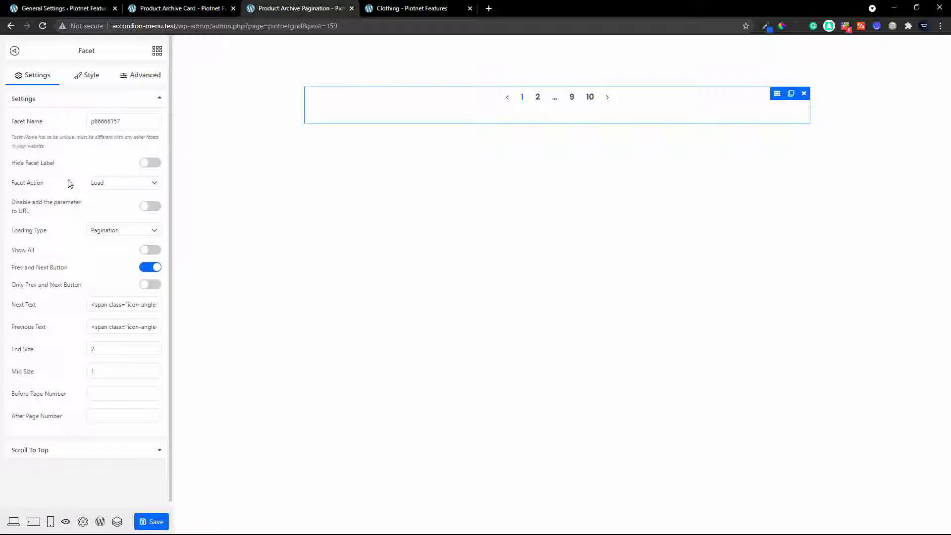
Step: Set the facet's Loading Type to Load More, after briefly trying Posts Per Page
click(124, 232)
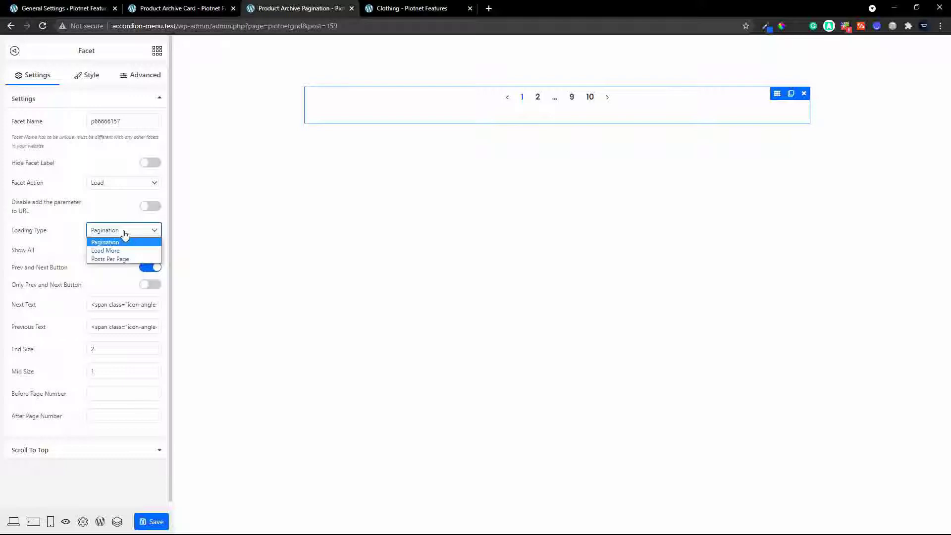
click(124, 250)
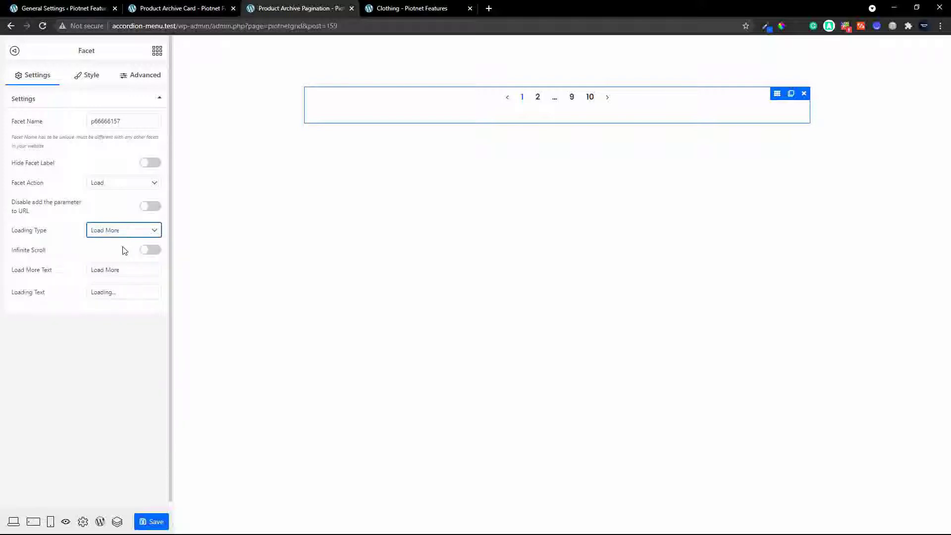
click(143, 230)
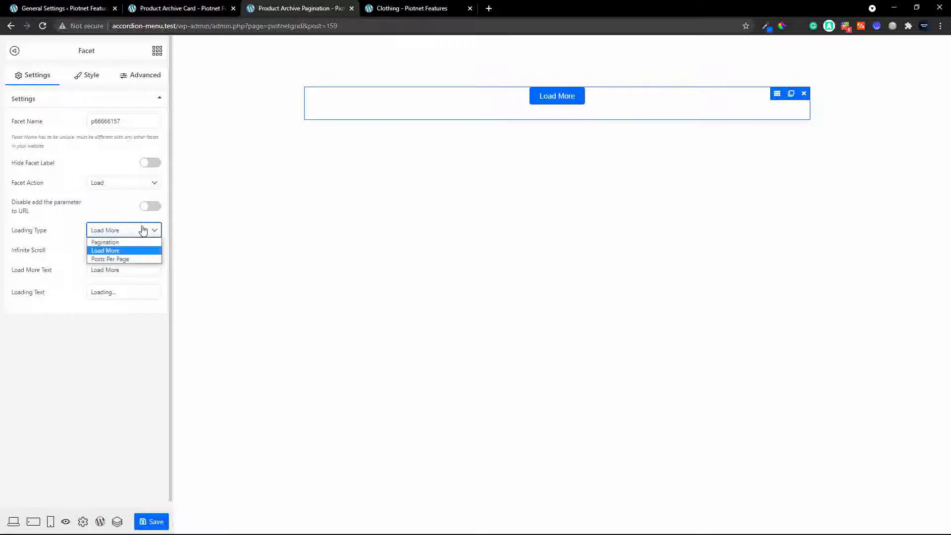
click(130, 260)
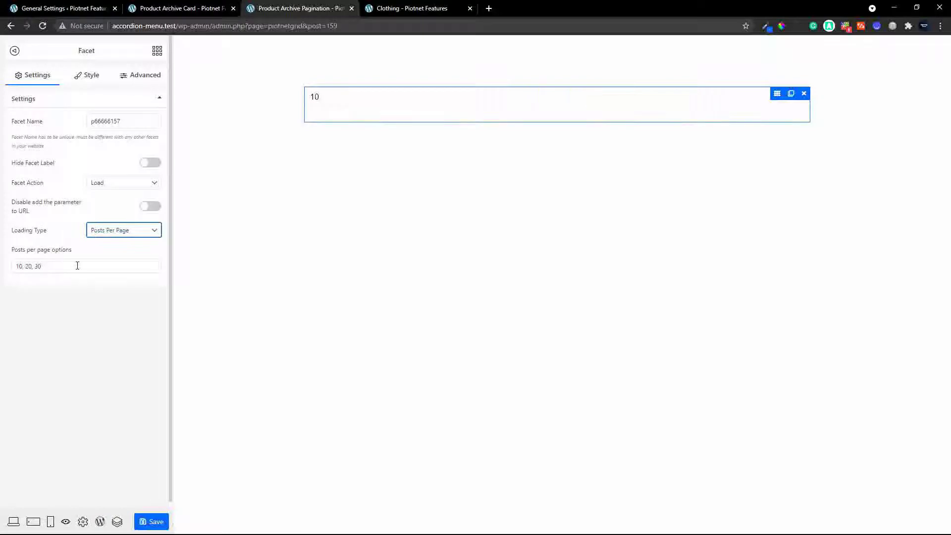
click(150, 234)
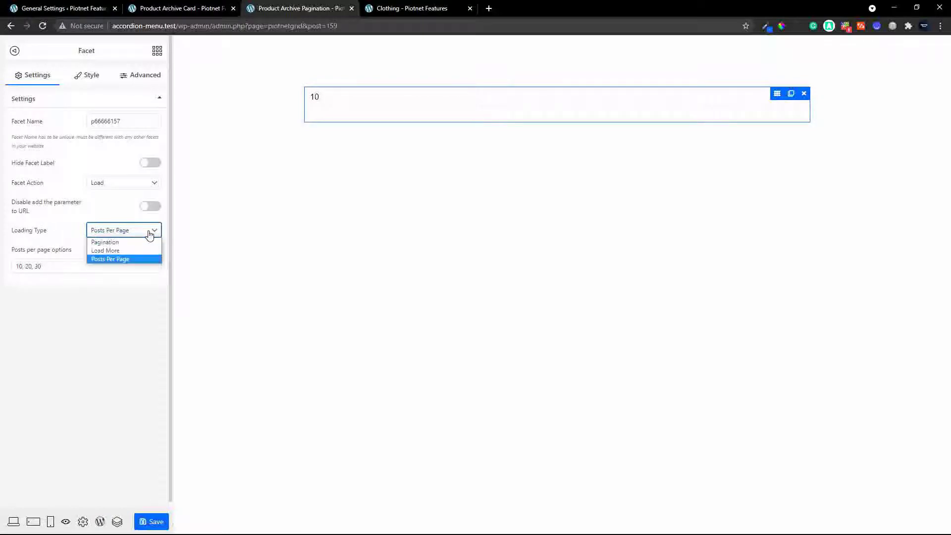
click(127, 249)
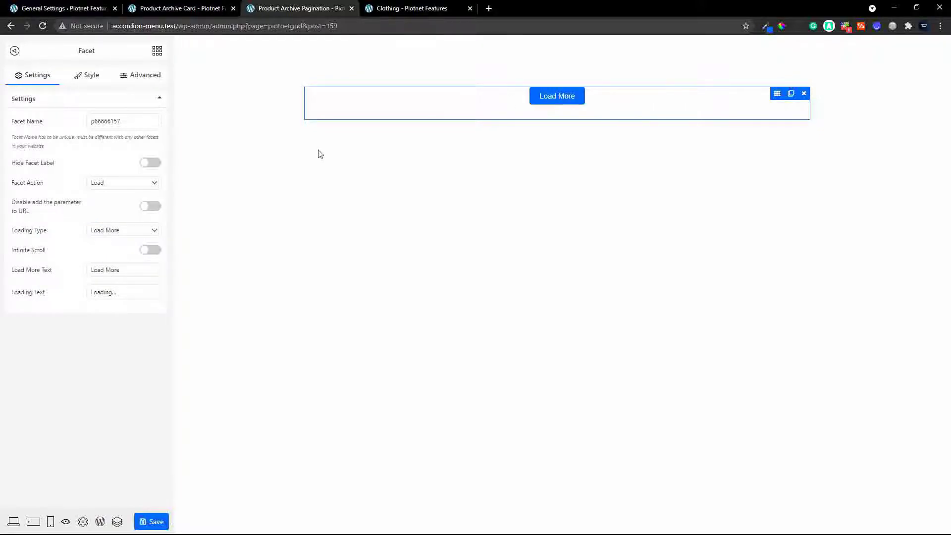
Step: Give the Load More button a dark grey rgba(61, 61, 61, 1) background colour
click(86, 76)
click(87, 108)
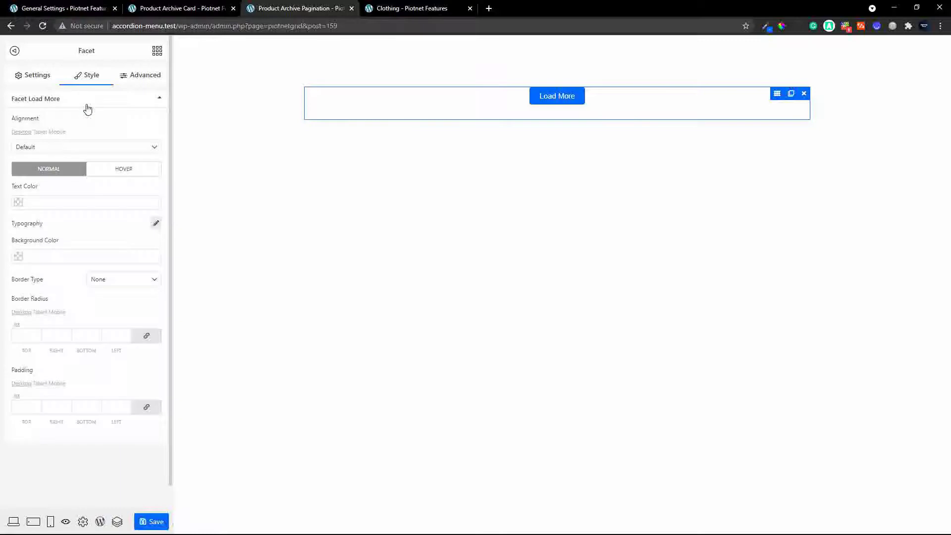
click(18, 257)
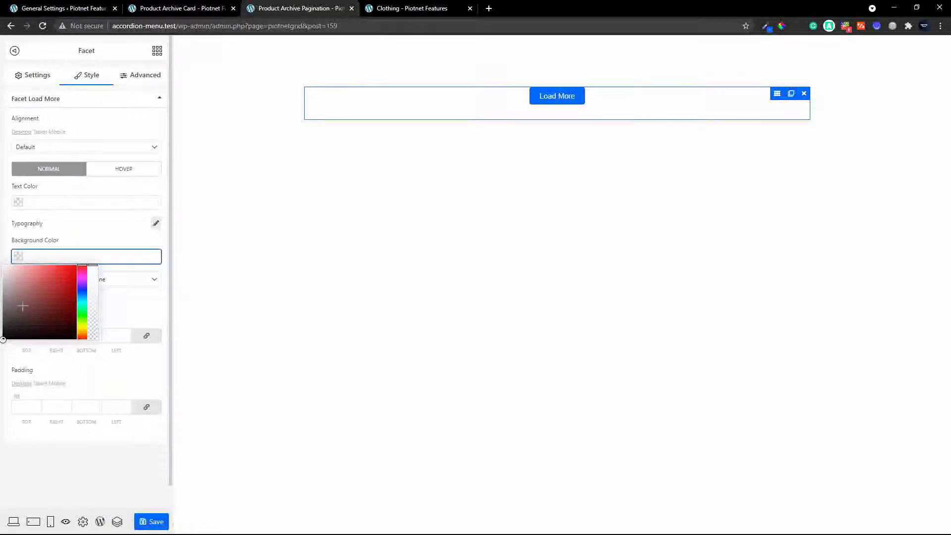
mouse_move(4, 337)
mouse_down()
mouse_move(2, 276)
mouse_move(3, 321)
mouse_up()
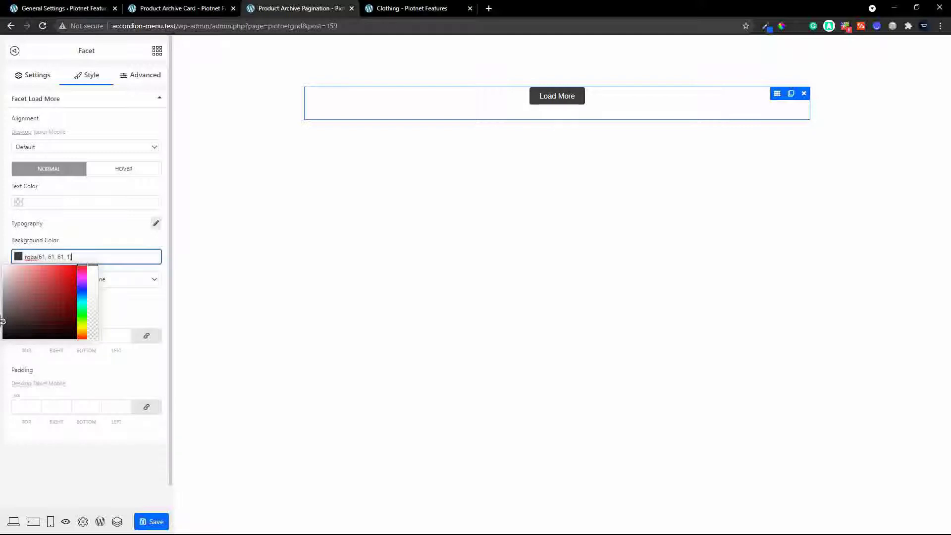
click(103, 227)
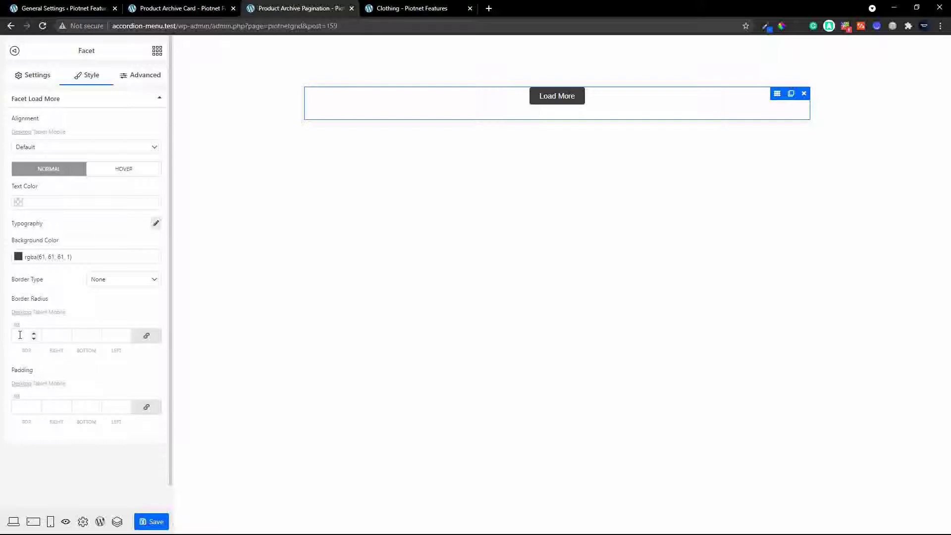
Step: Set the Load More button's padding to 20 on all sides and save the facet
click(18, 408)
text(15)
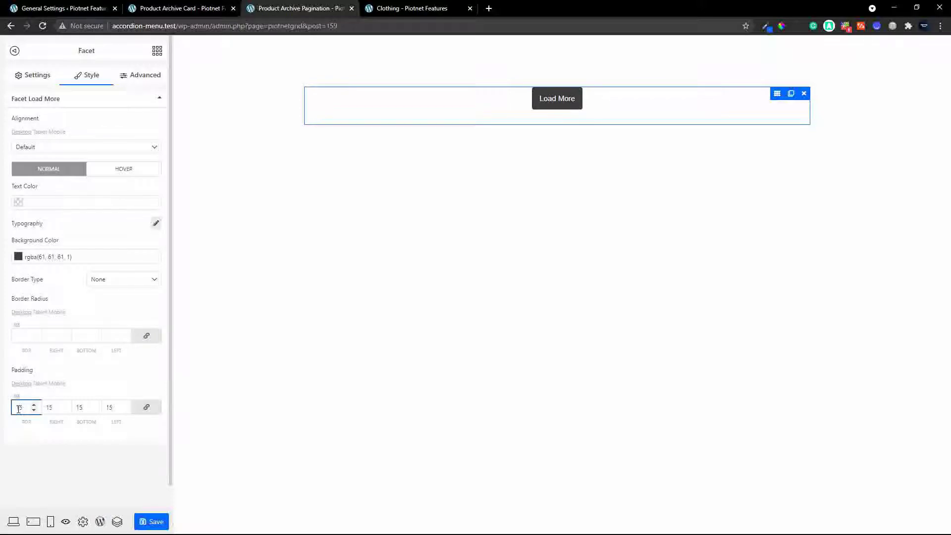
key(BackSpace)
key(BackSpace)
text(20)
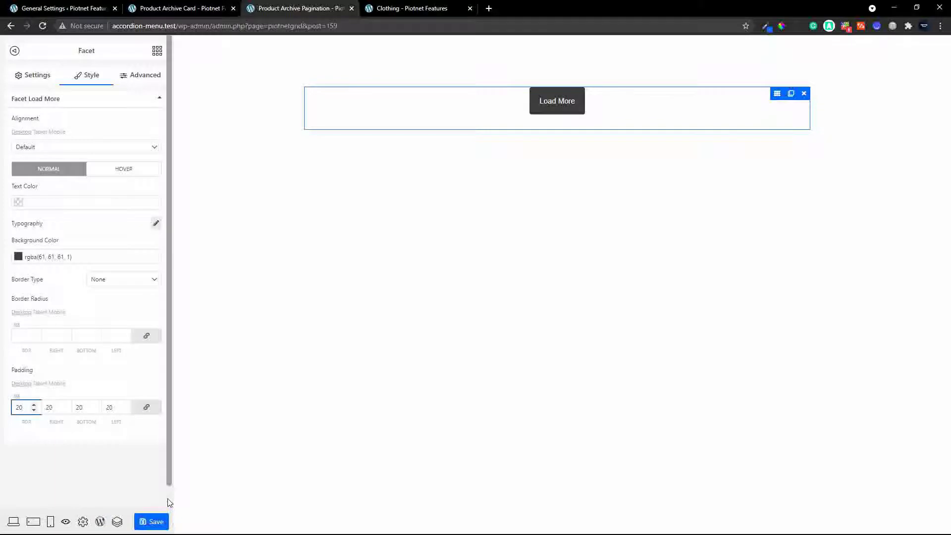
click(155, 524)
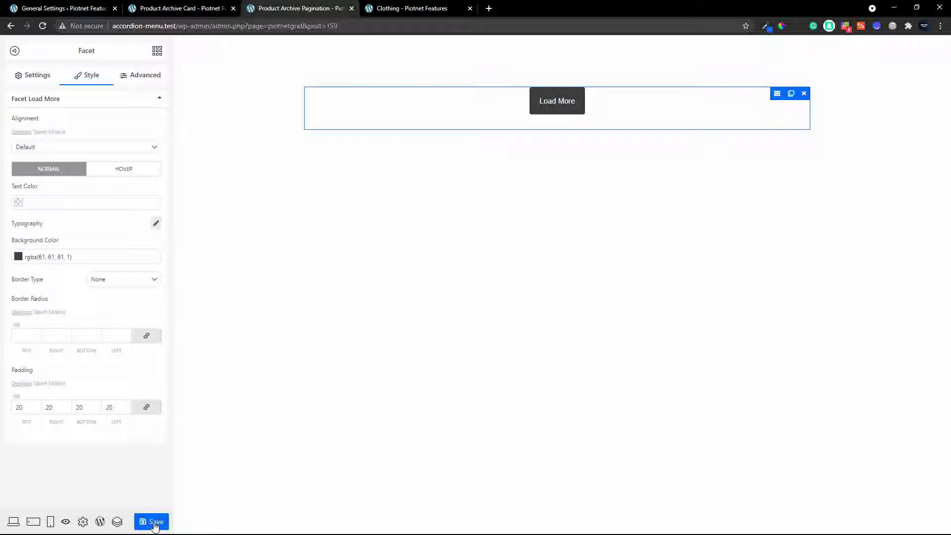
Step: Create and publish a template titled 'Product Archive Template', then open it in Piotnet Grid
click(100, 523)
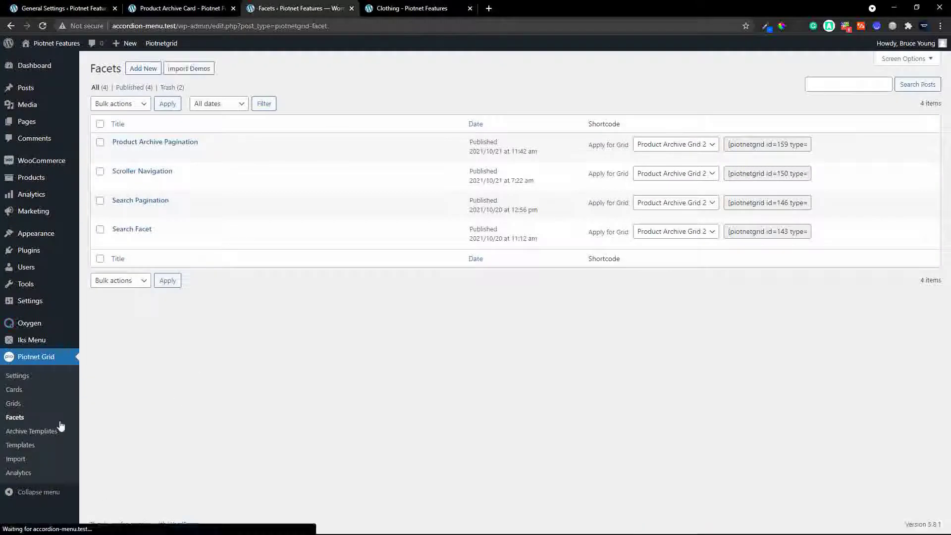
click(27, 448)
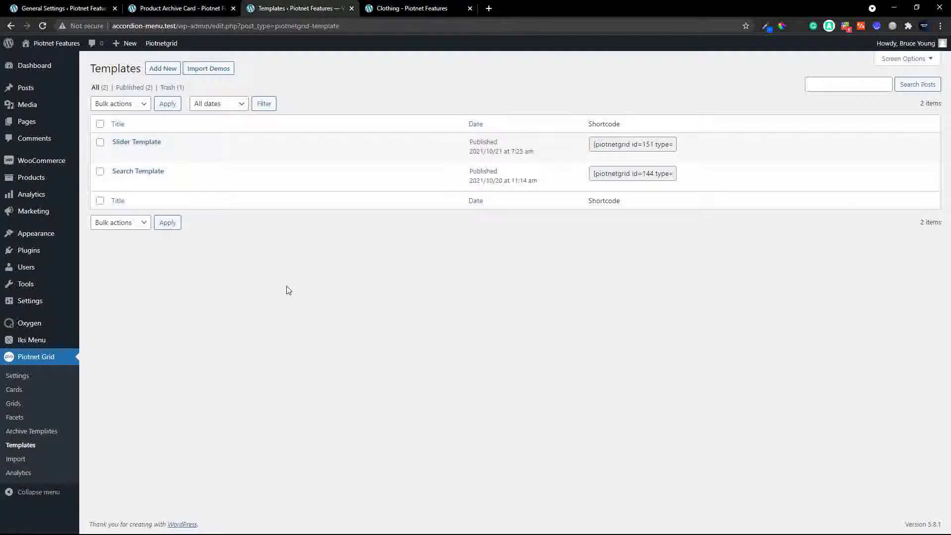
click(163, 69)
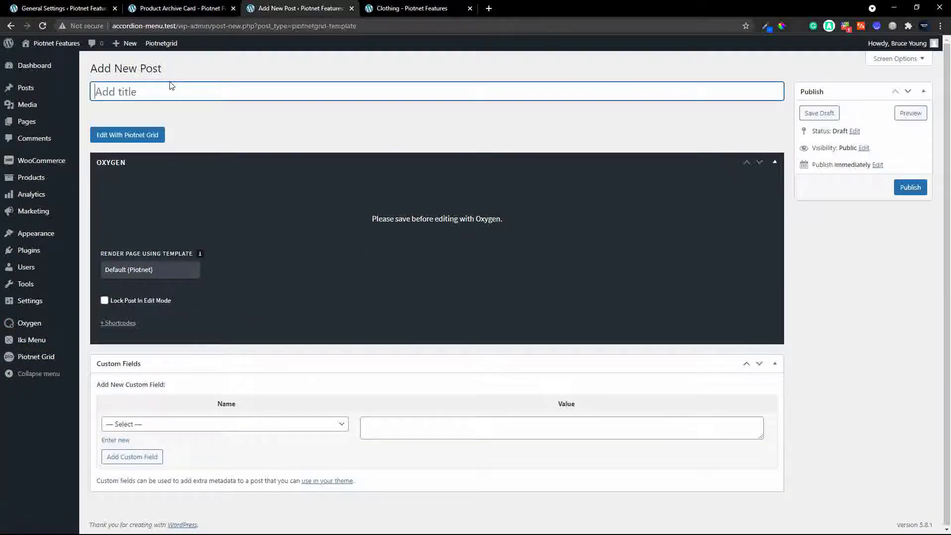
text(Product Archive Temp)
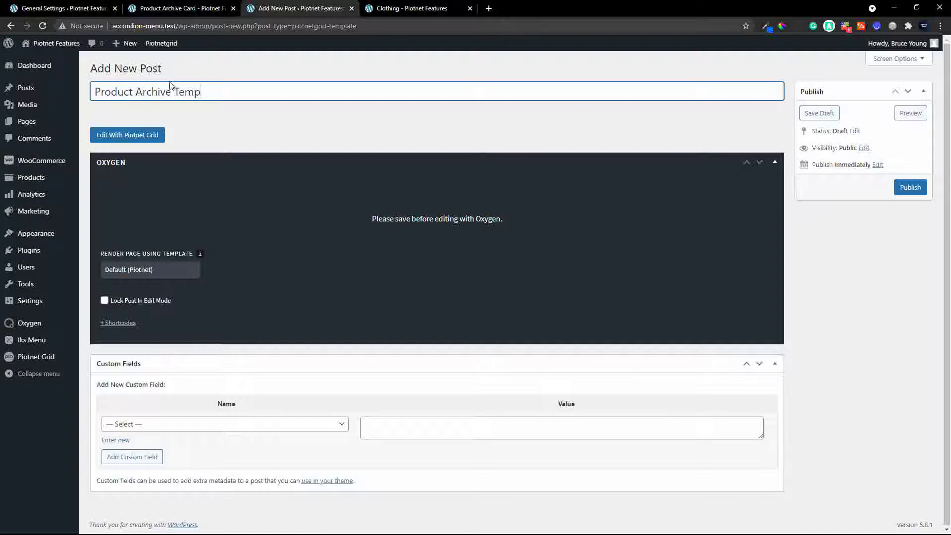
text(late)
click(910, 187)
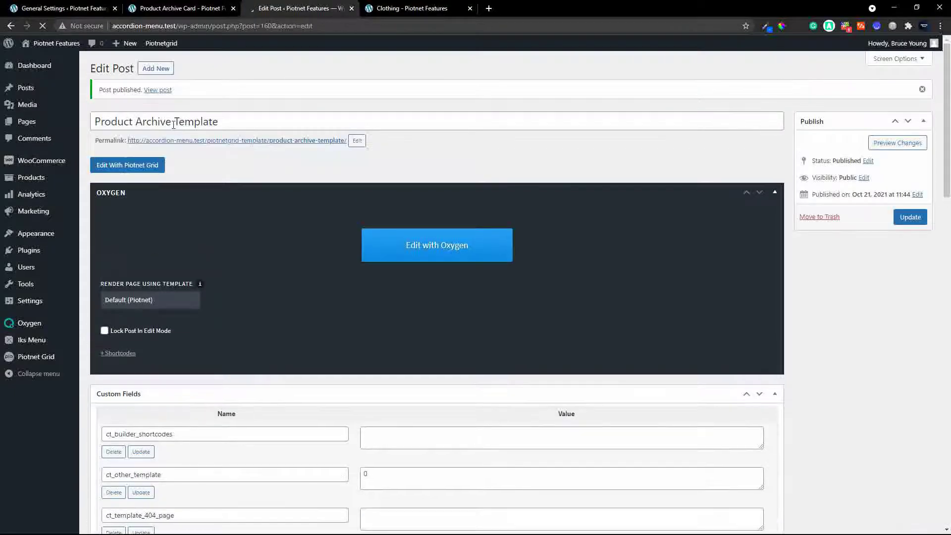
click(138, 165)
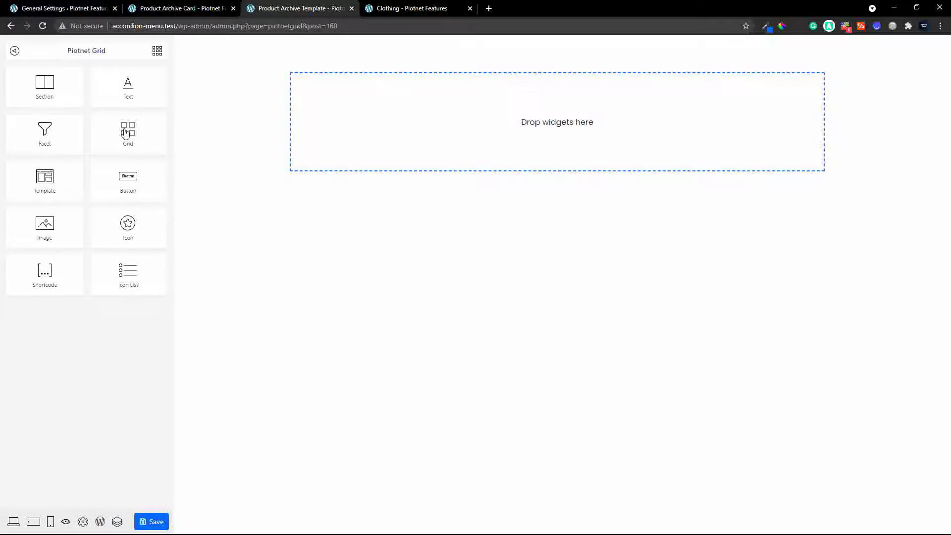
Step: Place a Grid element on the template showing Product Archive Grid 2
drag(125, 131, 591, 149)
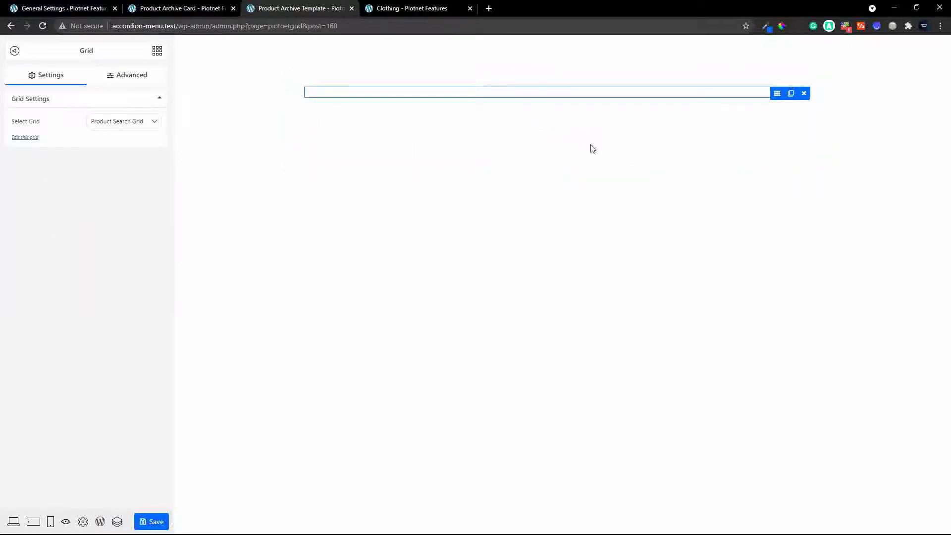
click(154, 122)
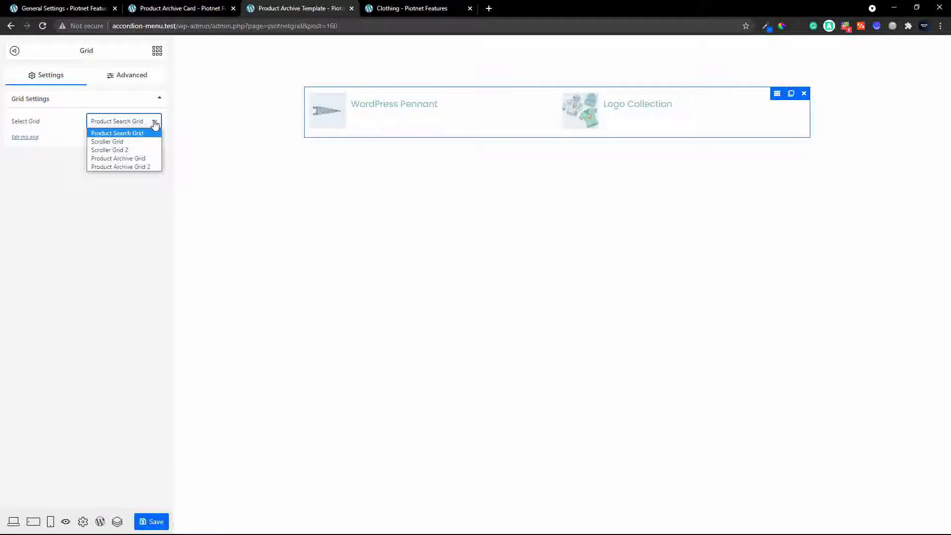
click(144, 167)
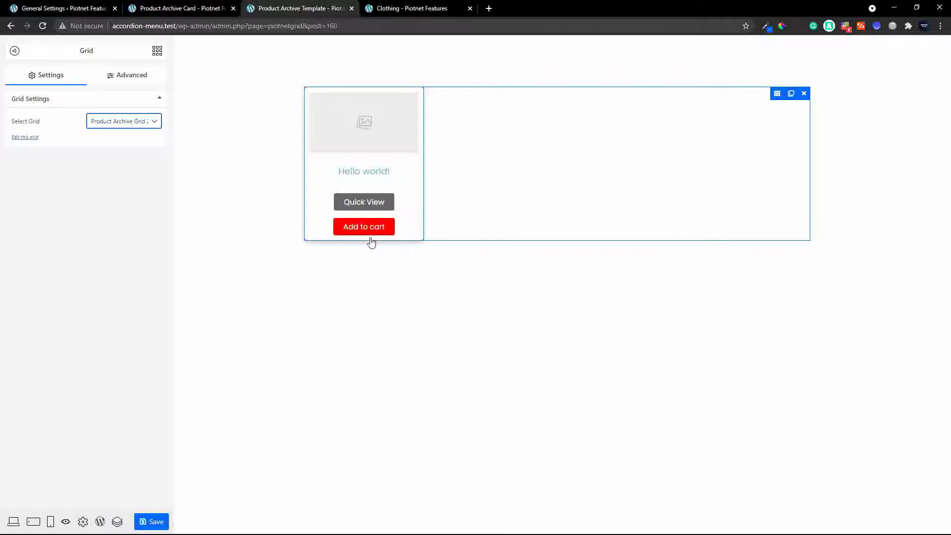
Step: Add the Product Archive Pagination facet below the grid, linked to Product Archive Grid 2
click(157, 51)
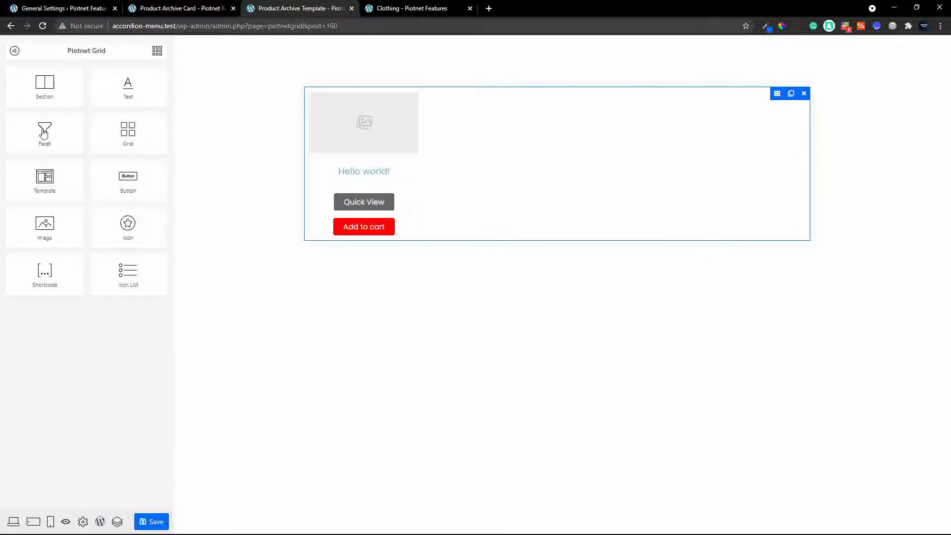
drag(44, 132, 591, 245)
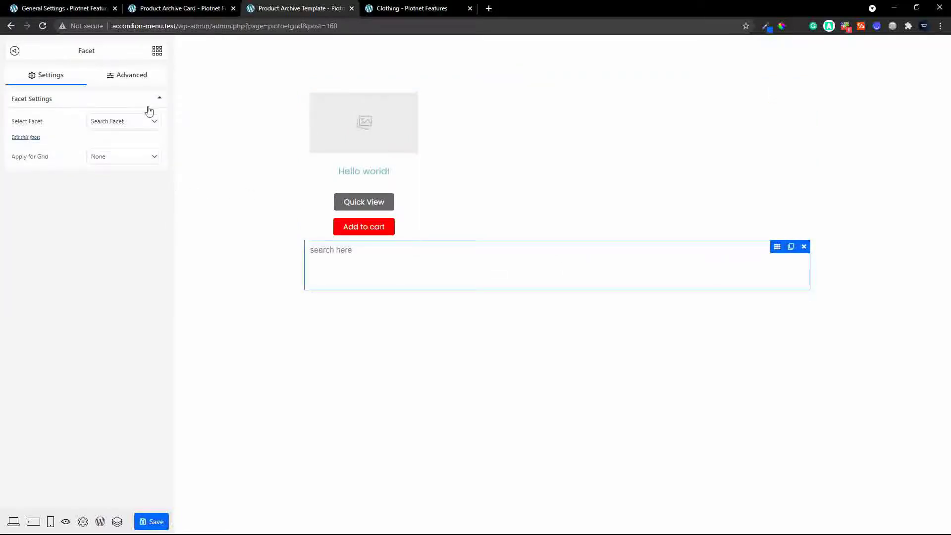
click(148, 126)
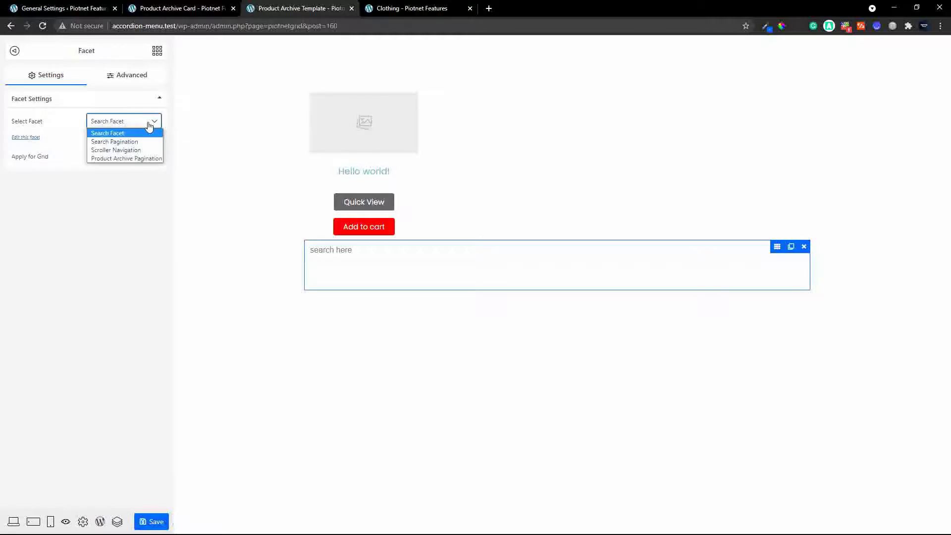
click(143, 155)
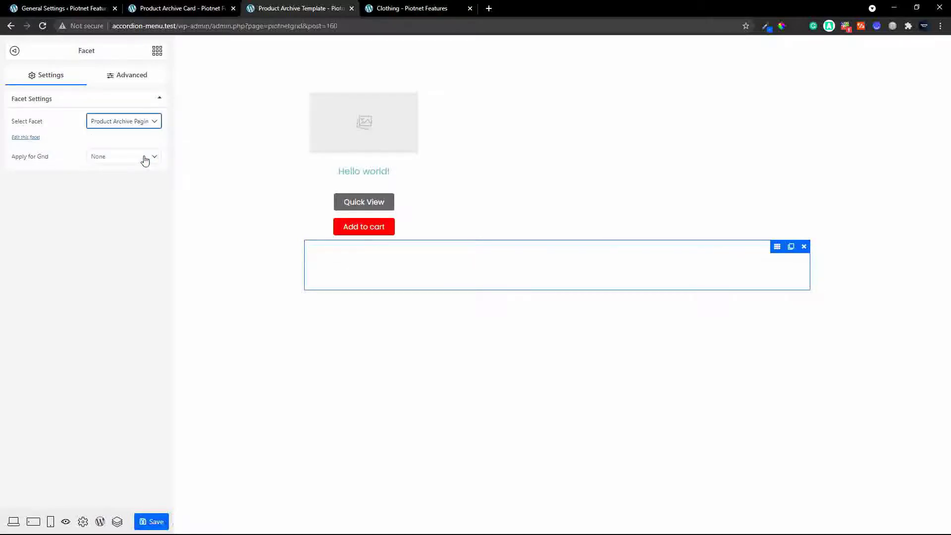
click(145, 157)
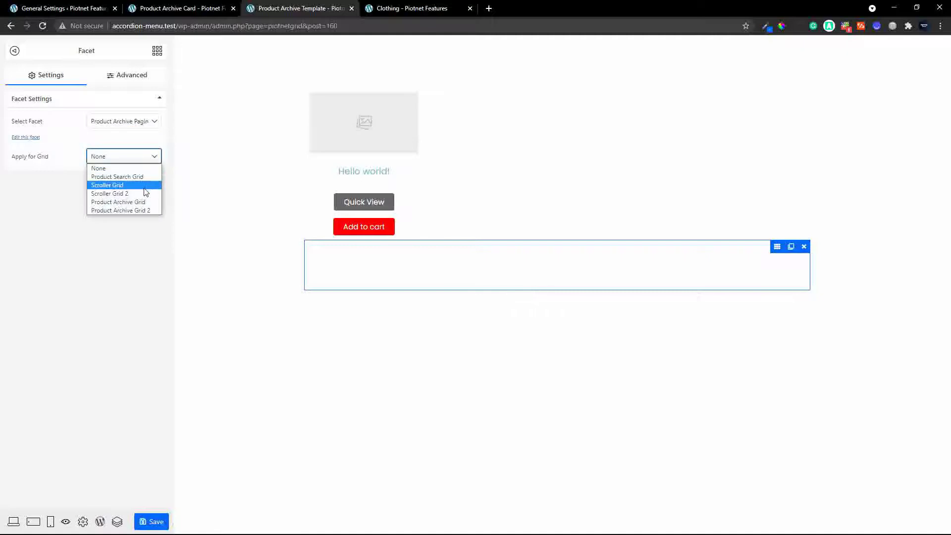
click(145, 212)
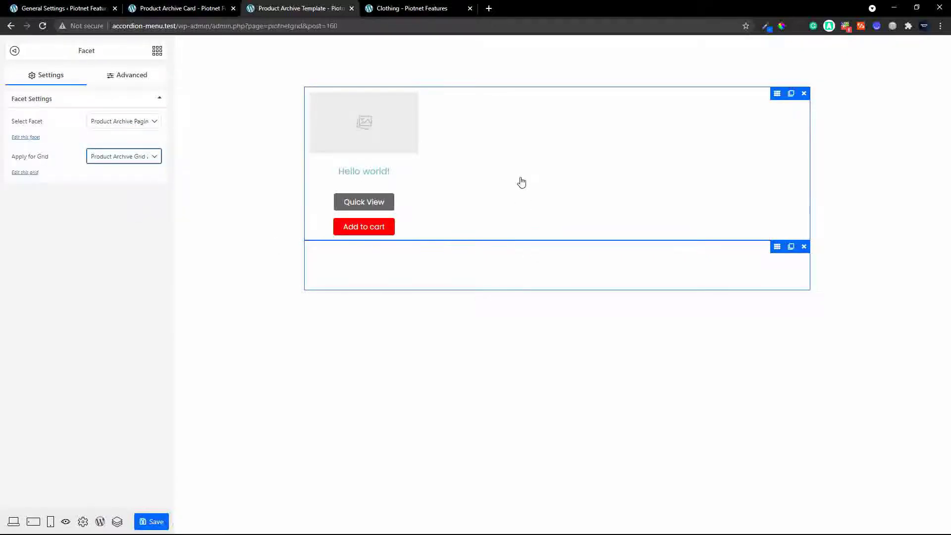
Step: Check the grid and facet sections, then save the template
click(522, 183)
click(522, 268)
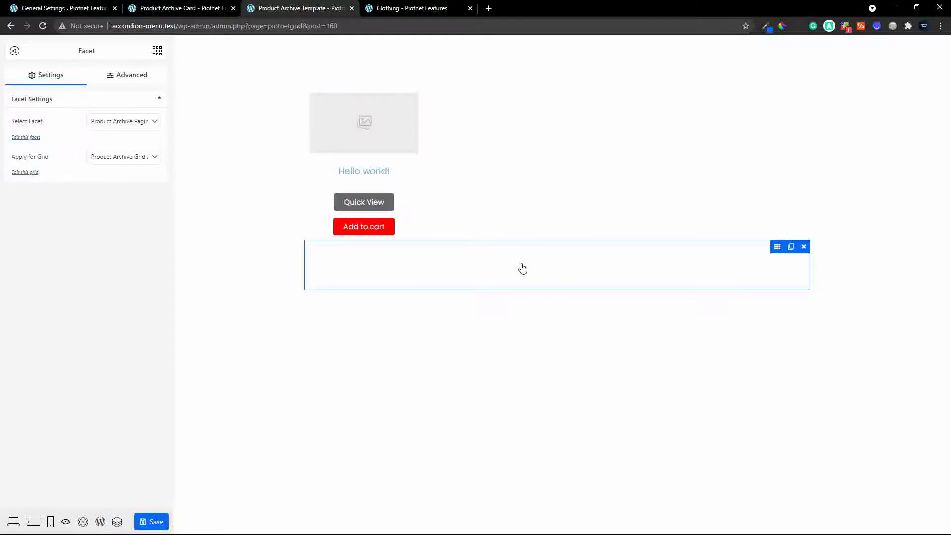
click(517, 194)
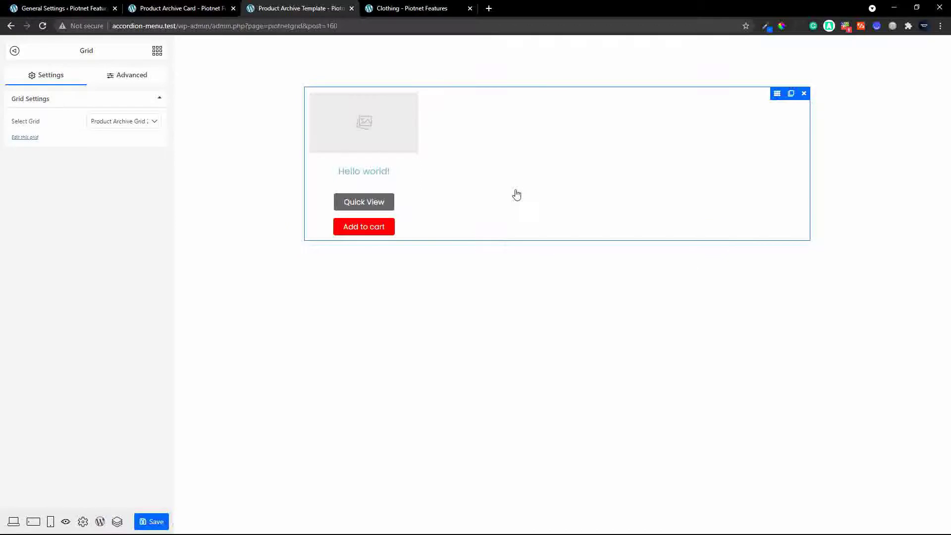
click(153, 522)
Step: Change Product Archive Grid 2's Posts Per Page from 10 to 4, save, and return to the Clothing page
click(33, 138)
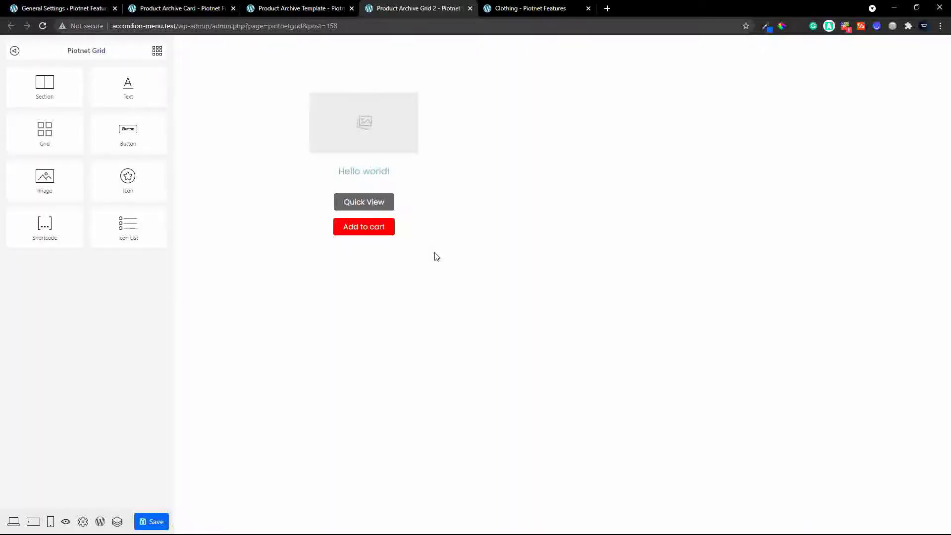
click(396, 184)
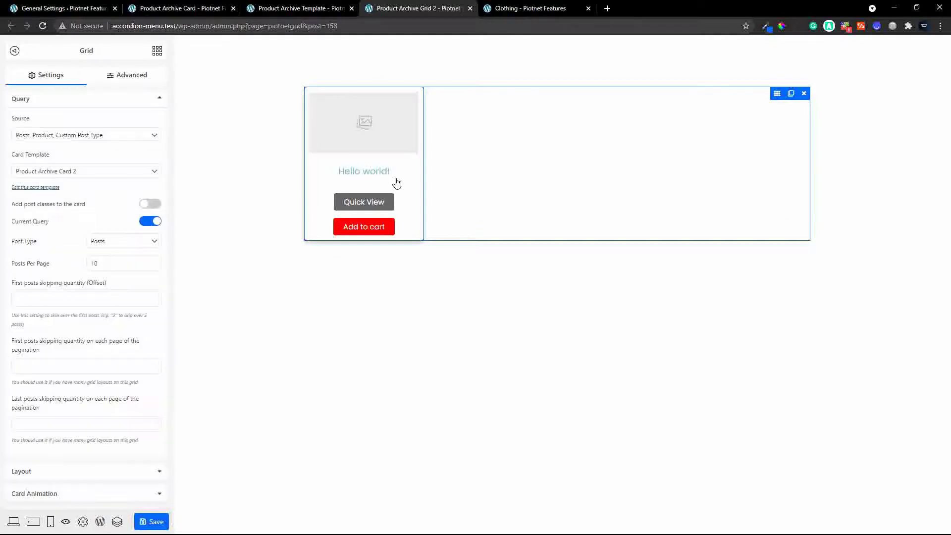
drag(112, 268, 69, 269)
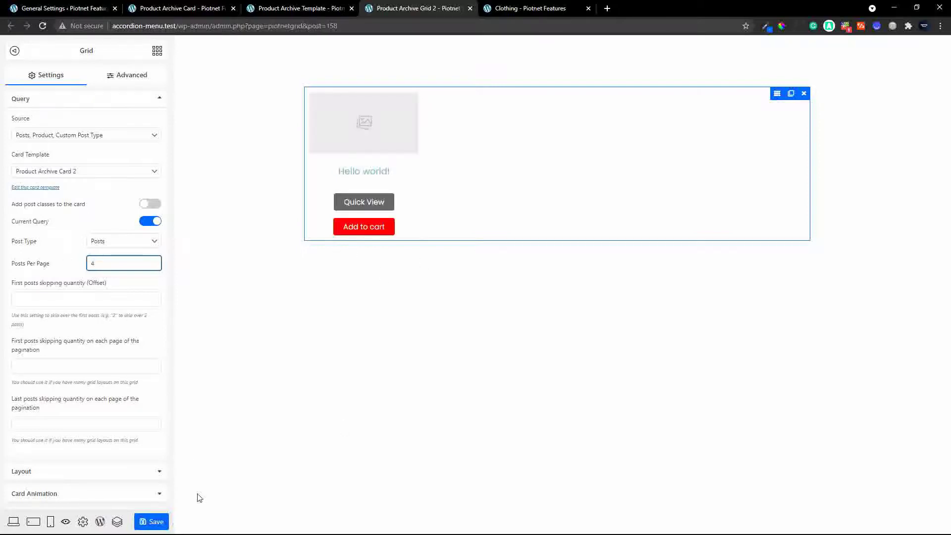
click(155, 524)
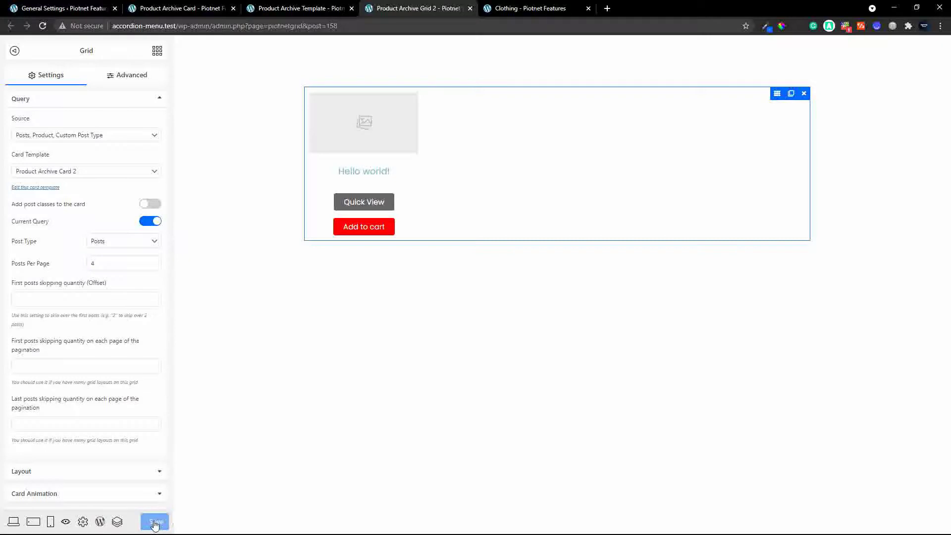
click(518, 10)
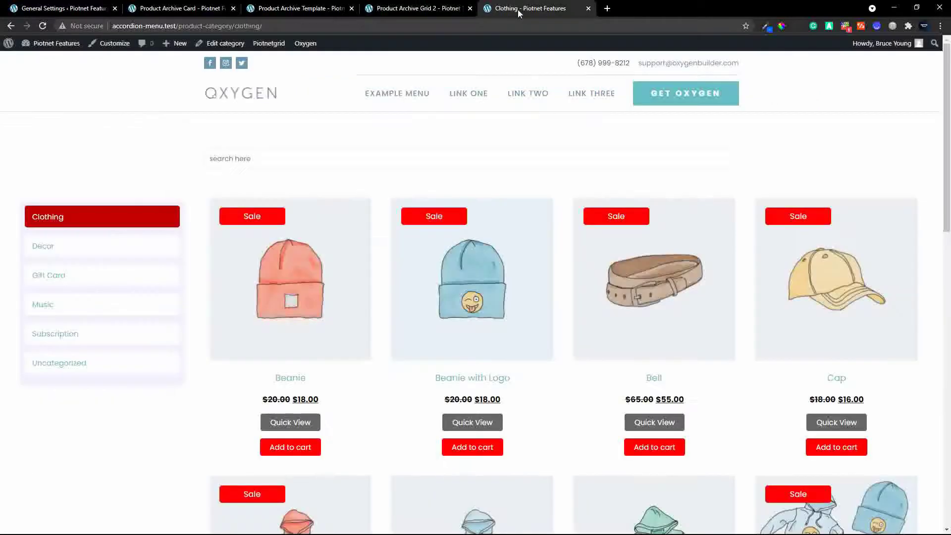
Step: Reload the Clothing page and open Product Archive Template in the Oxygen visual editor
click(42, 26)
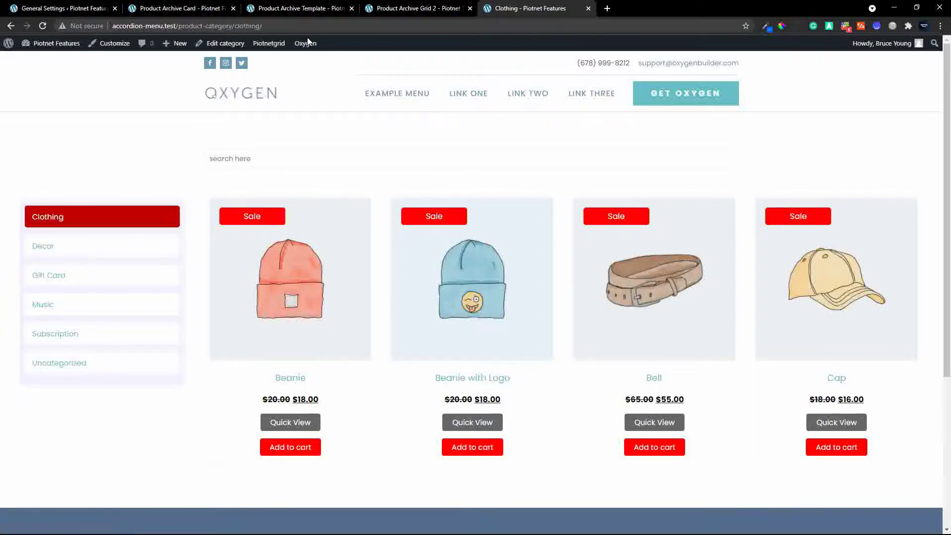
mouse_move(305, 42)
click(310, 63)
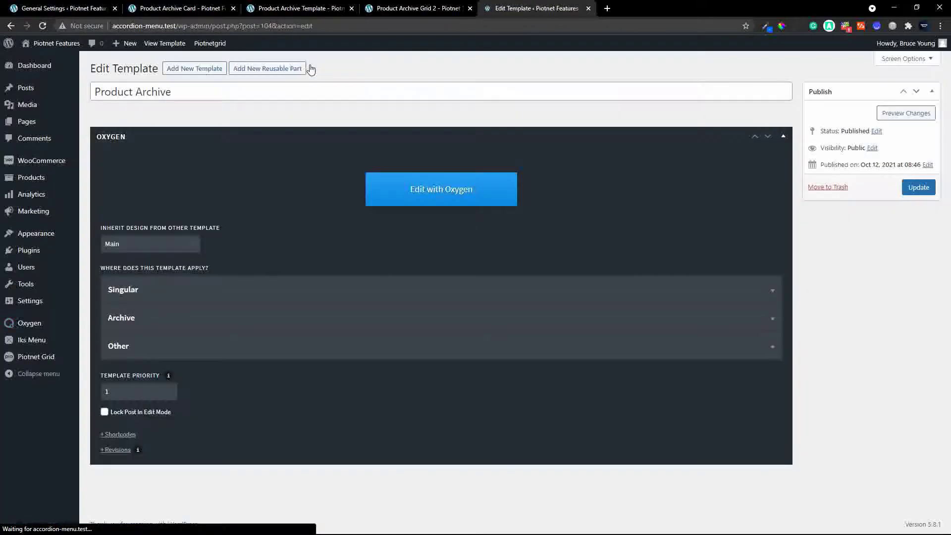
click(454, 196)
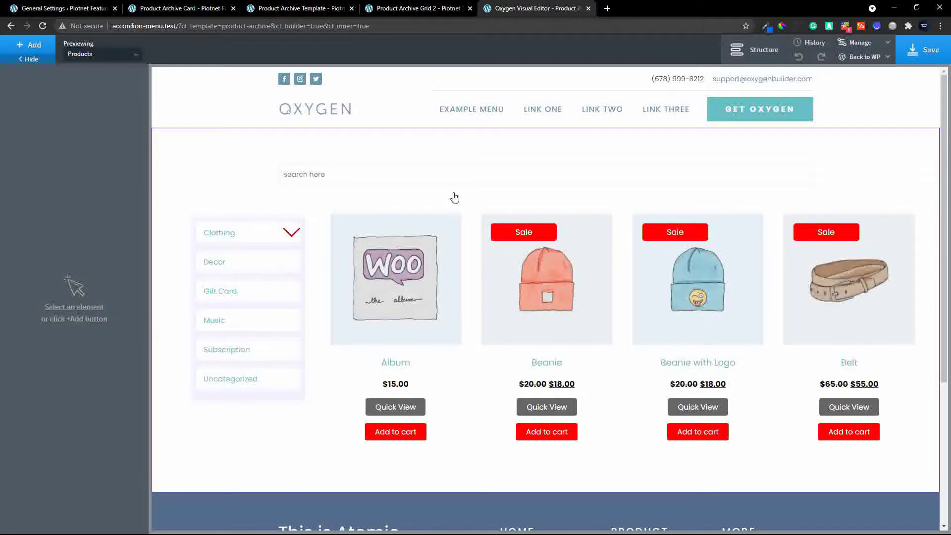
Step: Delete the old product grid and add a Piotnet Grid Template element in its place
click(456, 272)
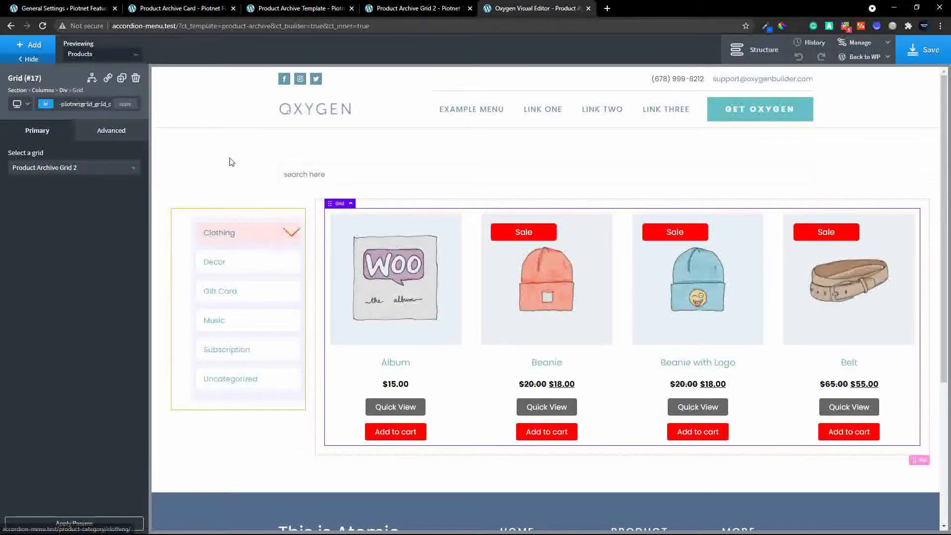
click(134, 80)
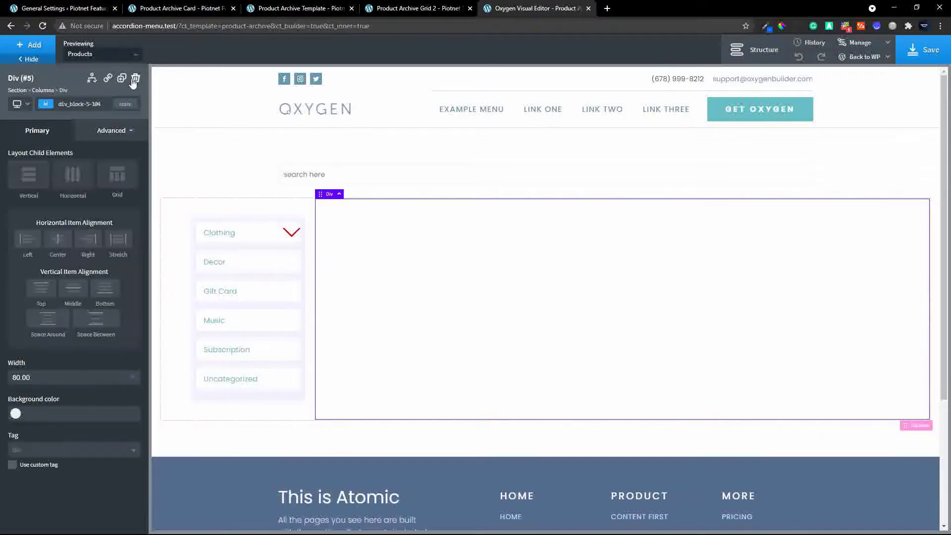
click(24, 44)
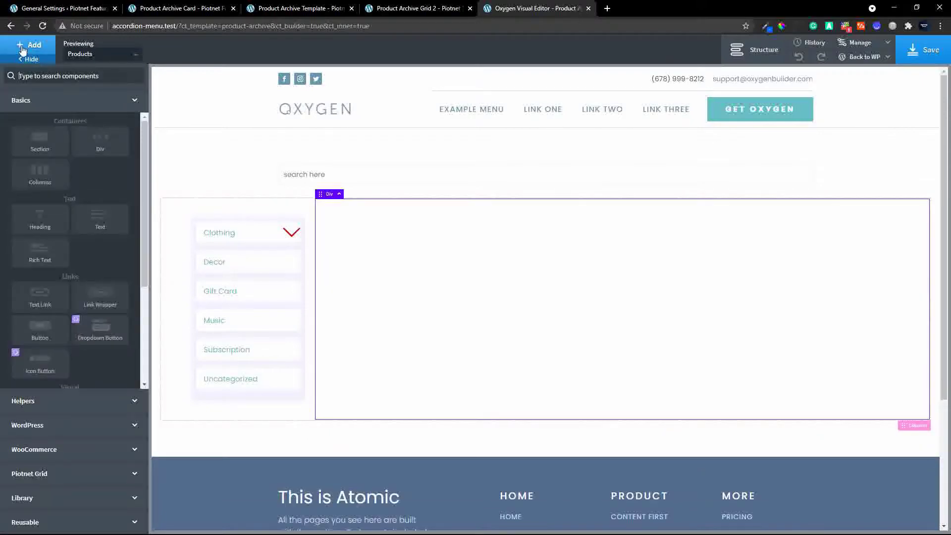
click(46, 474)
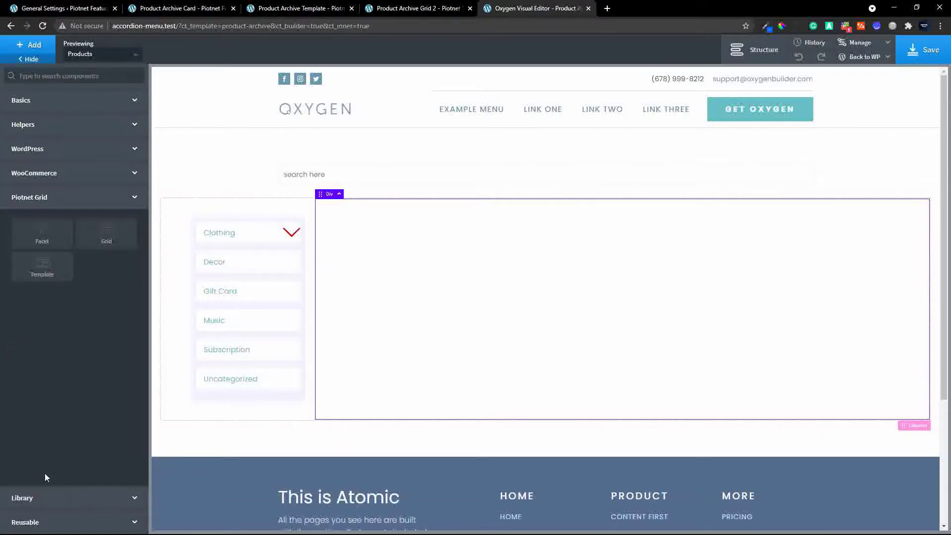
click(42, 268)
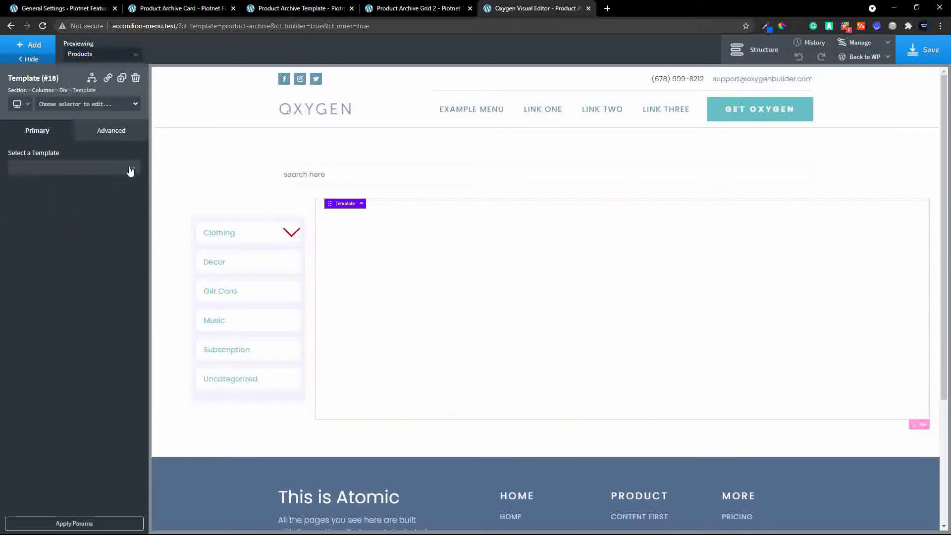
Step: Set the element's template to Product Archive Template and save the Oxygen template
click(130, 168)
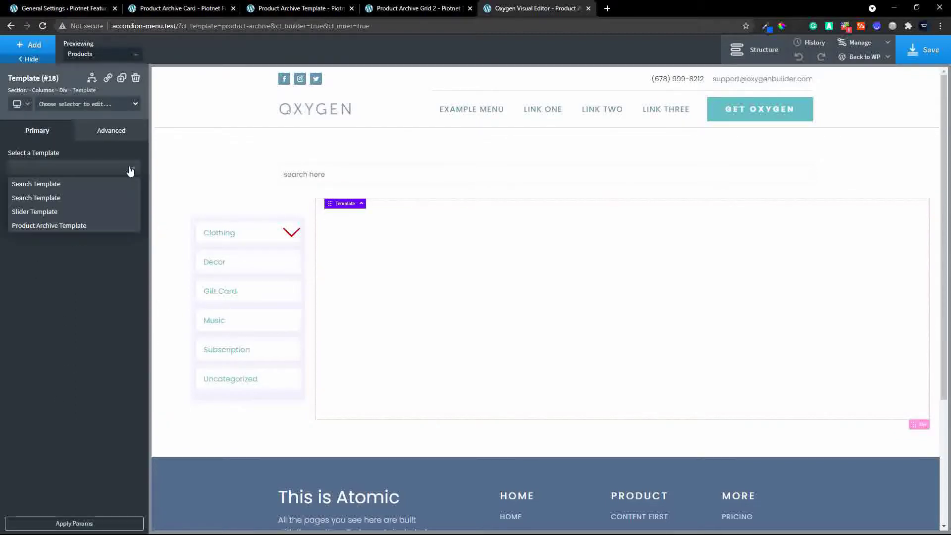
click(81, 226)
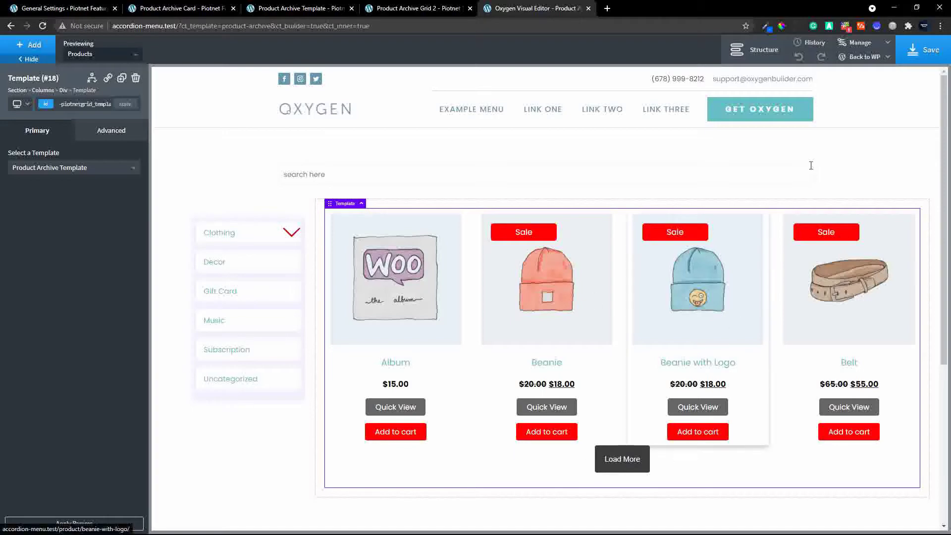
click(929, 51)
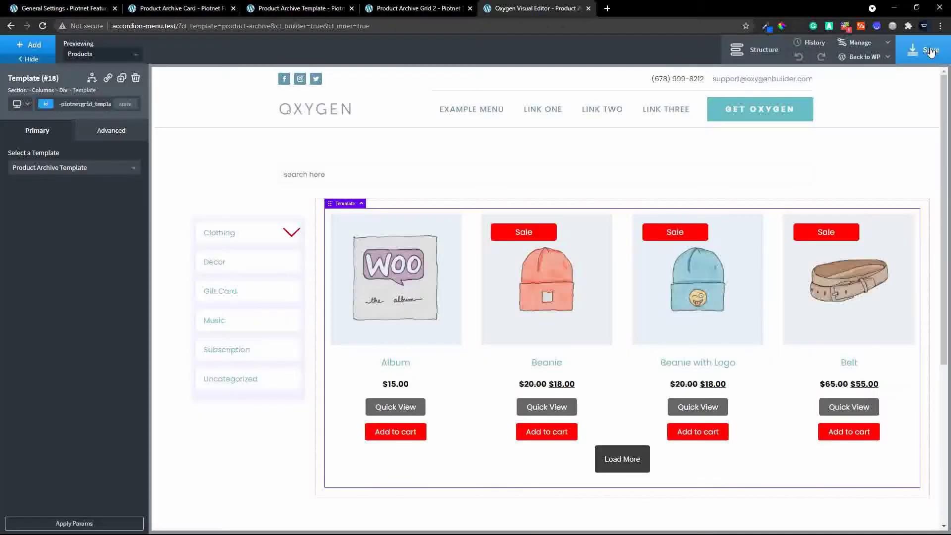
click(881, 58)
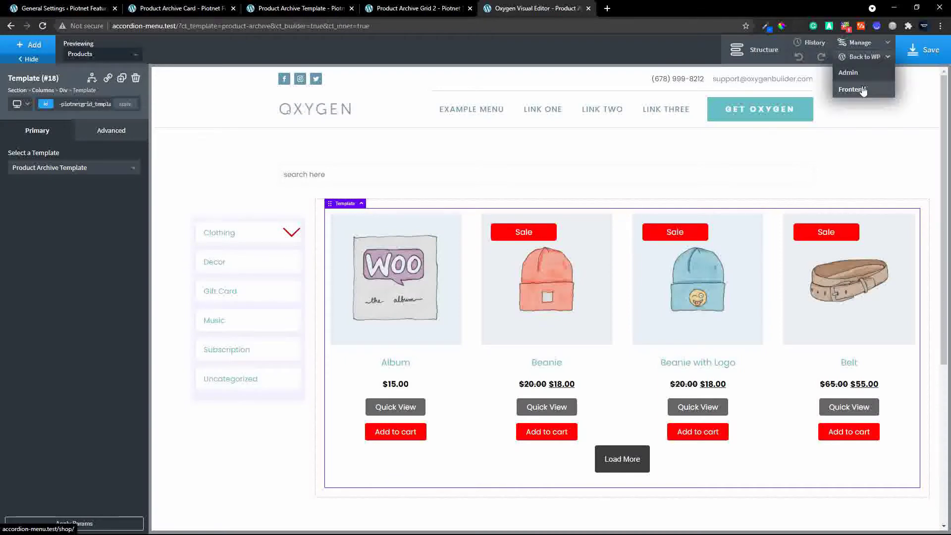
Step: On the frontend shop page, use Load More three times to reveal further product rows beyond the first four
click(864, 90)
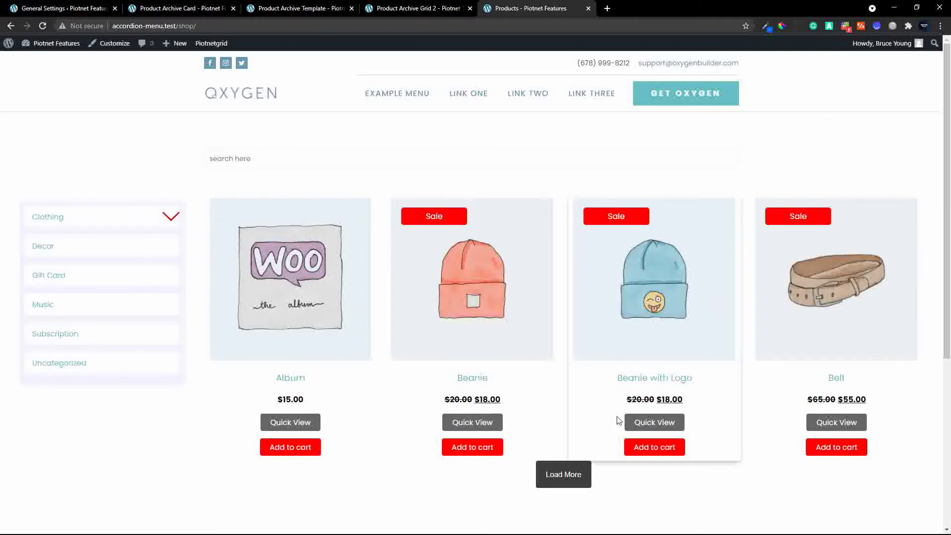
click(569, 478)
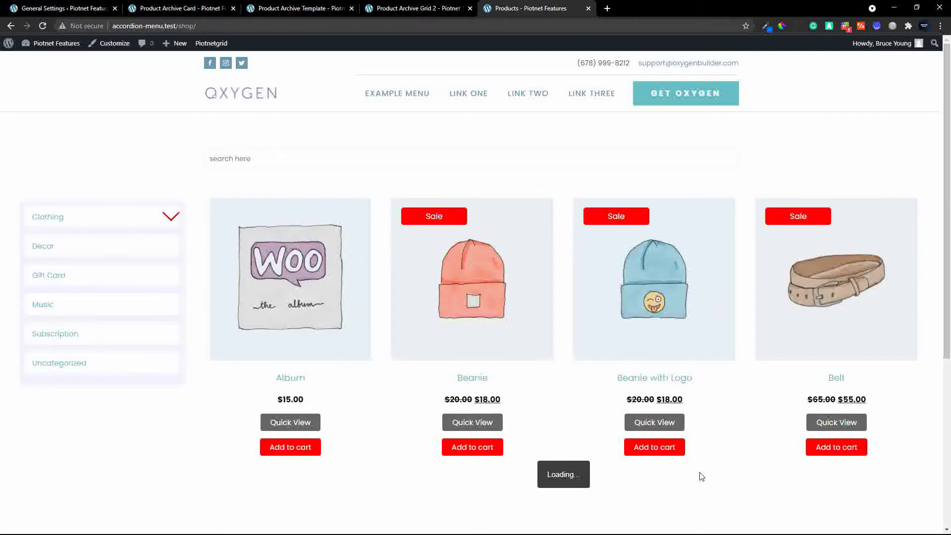
scroll(701, 477, down, 6)
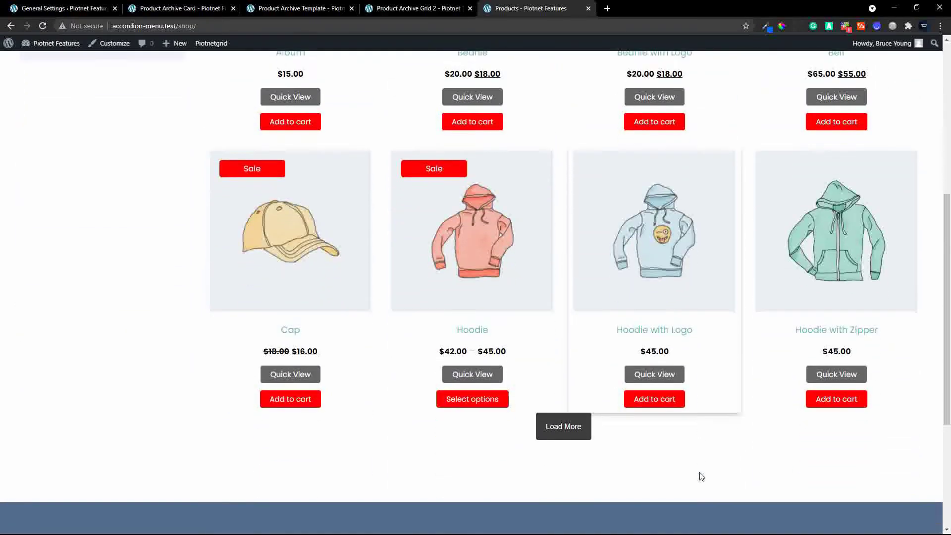
click(567, 384)
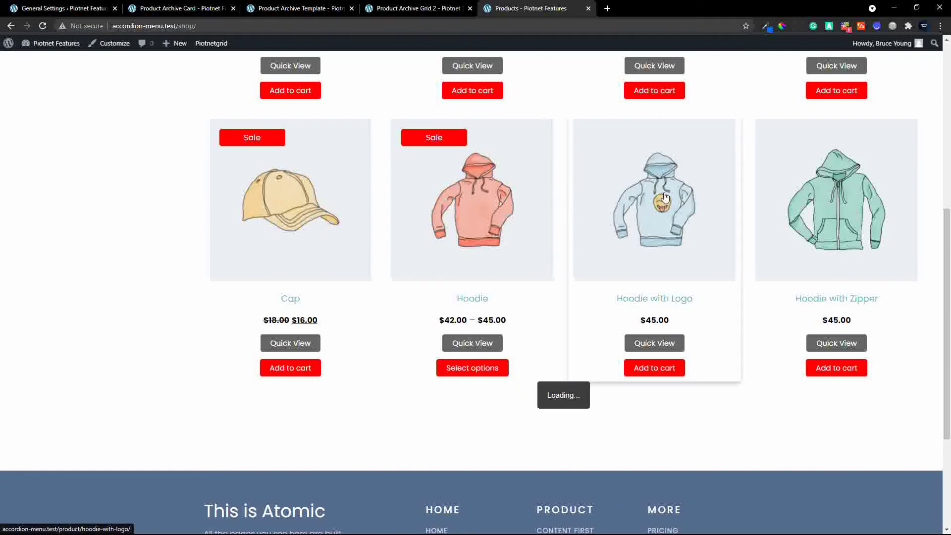
scroll(665, 197, down, 5)
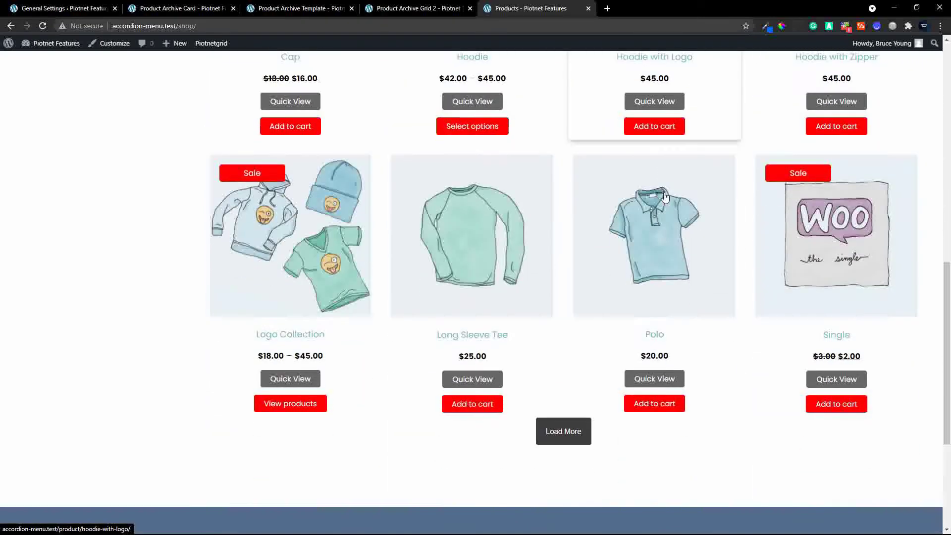
scroll(665, 198, down, 3)
click(565, 303)
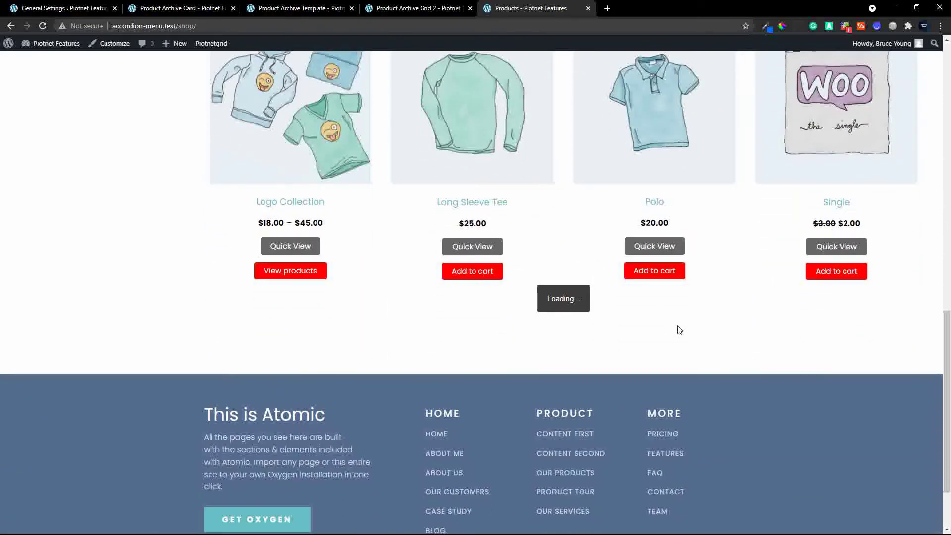
scroll(678, 330, down, 3)
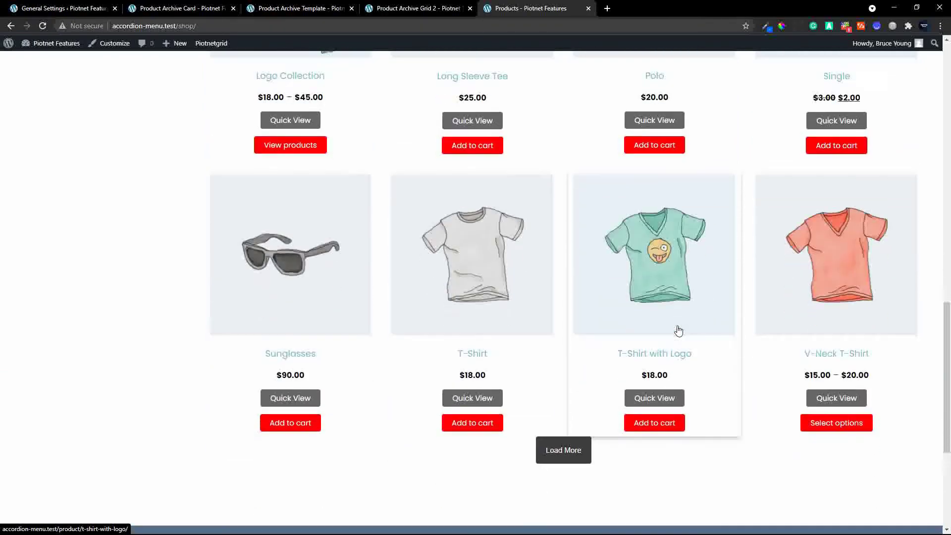
scroll(678, 331, up, 15)
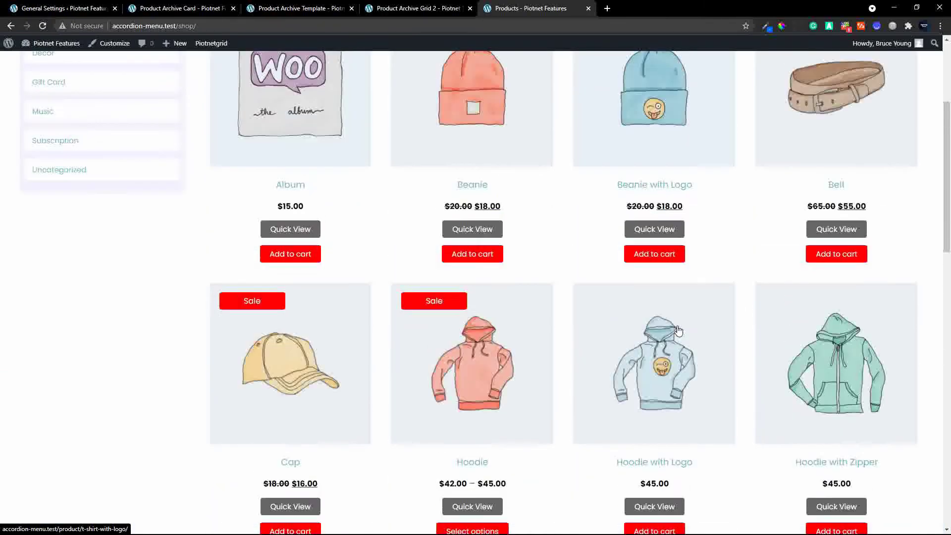
scroll(678, 330, up, 4)
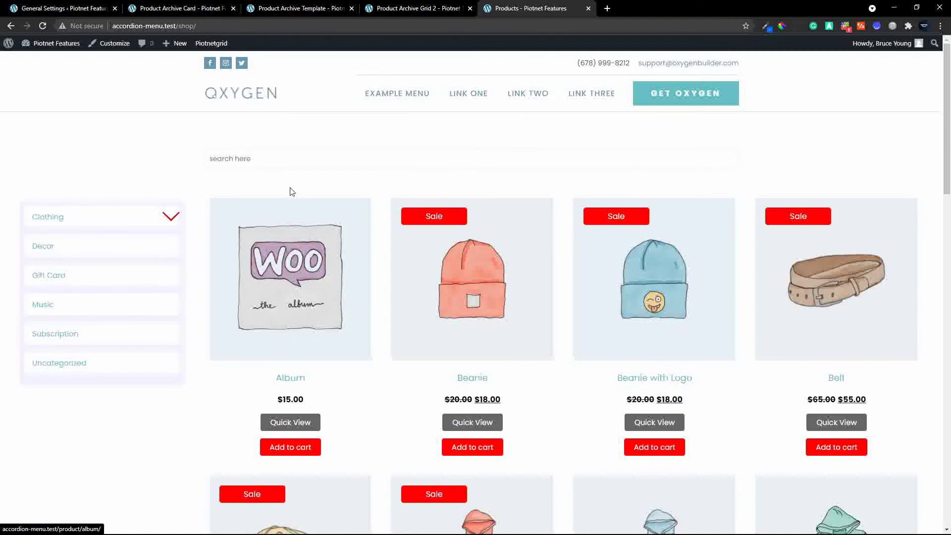